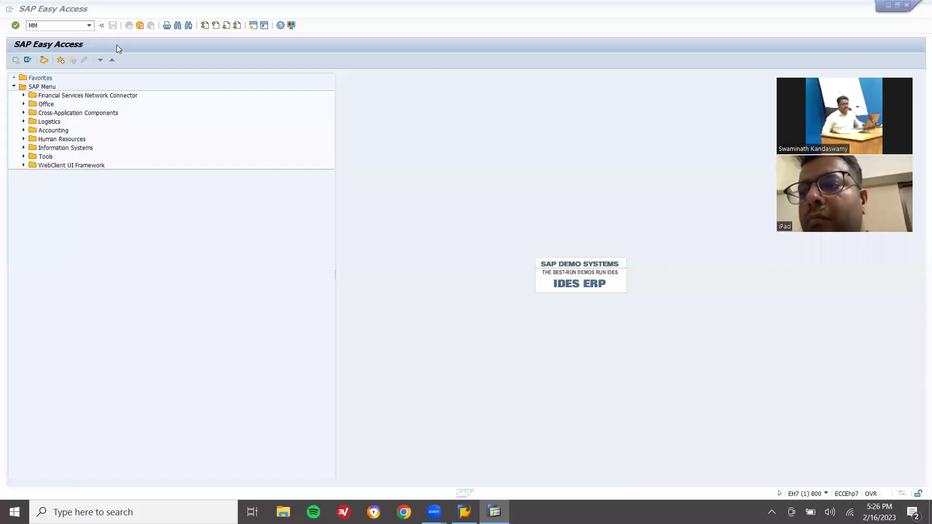
Run transaction MM01 to reach the Create Material initial screen
left_click(62, 25)
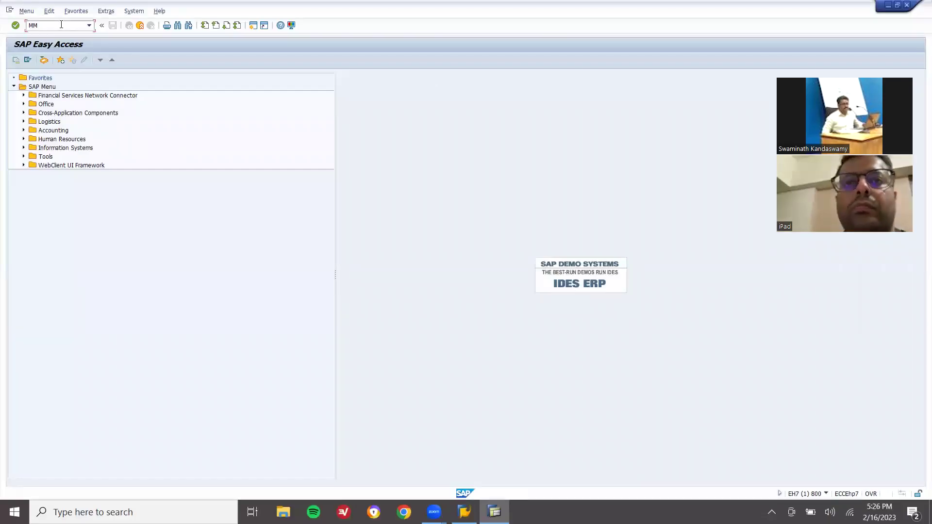
type("01")
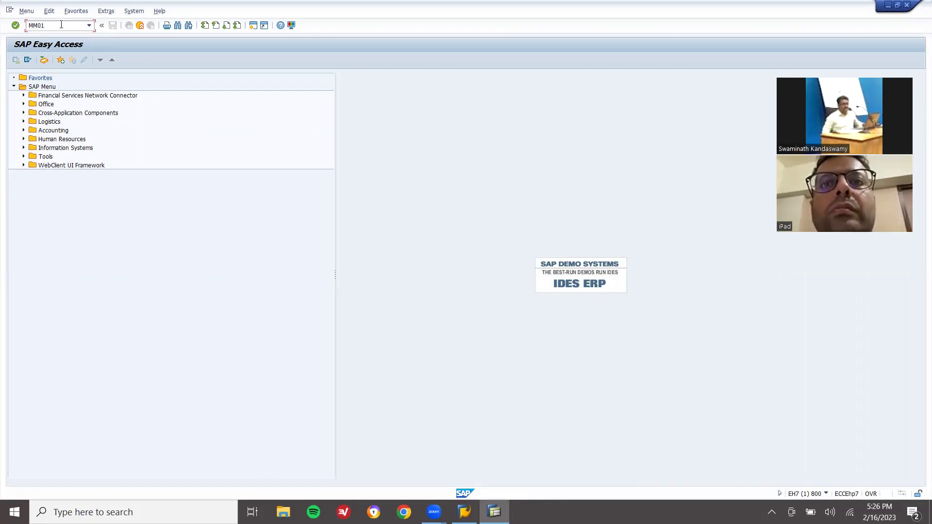
key("Return")
Define material D15 with industry sector MANUFACTURING and material type ZZZZ - ROH LEARN2WIN
left_click(126, 100)
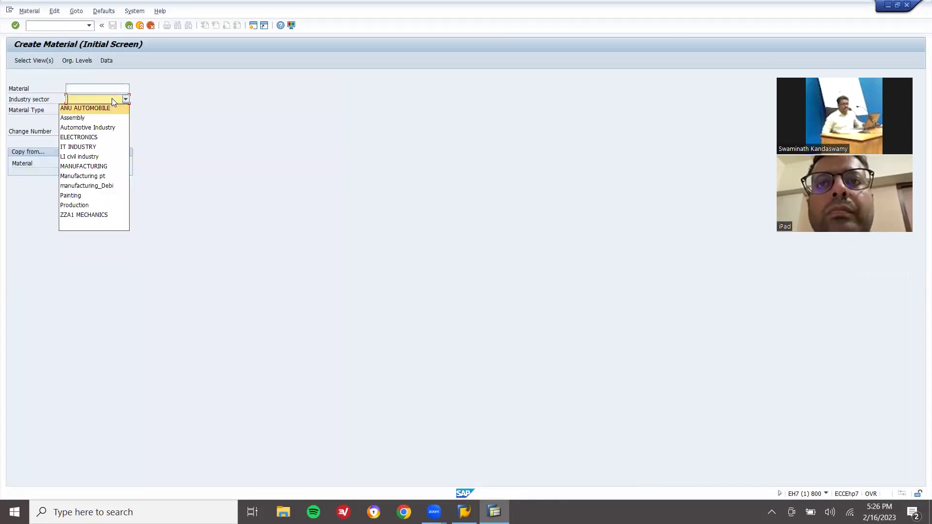
left_click(97, 167)
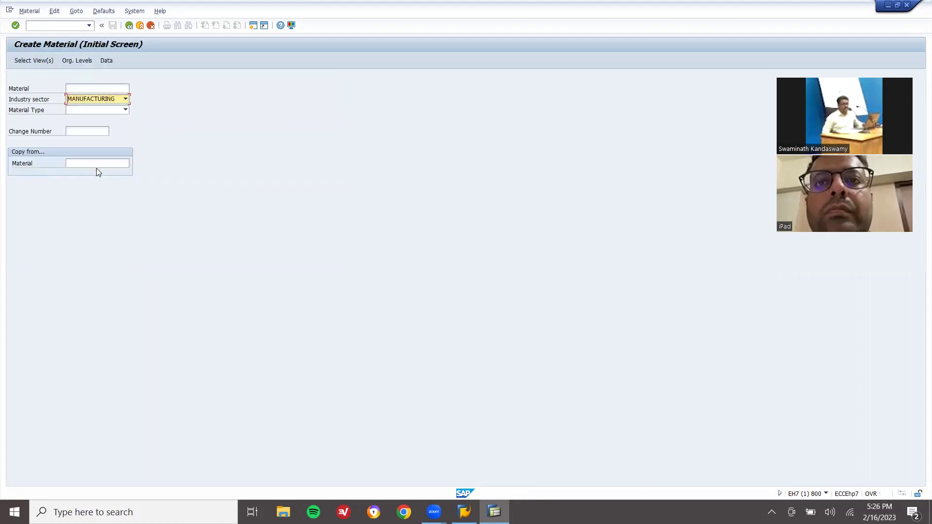
left_click(102, 108)
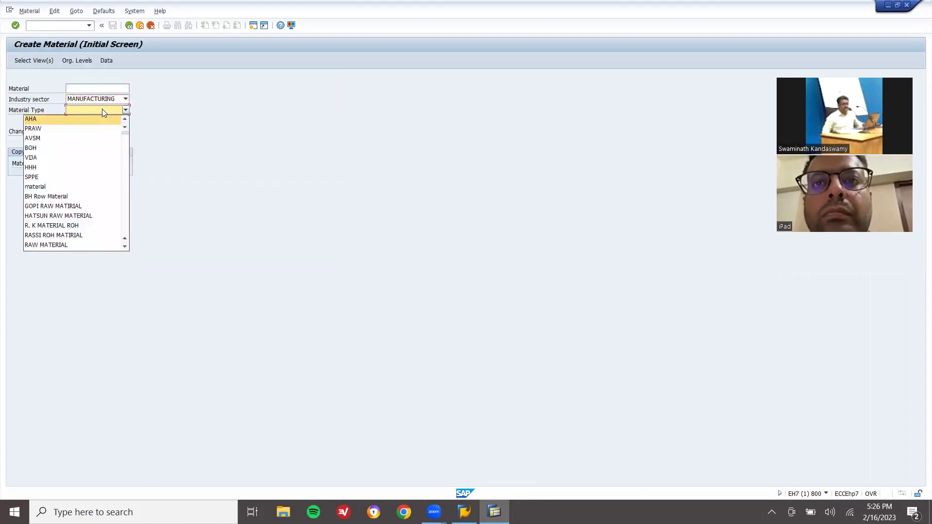
left_click(126, 128)
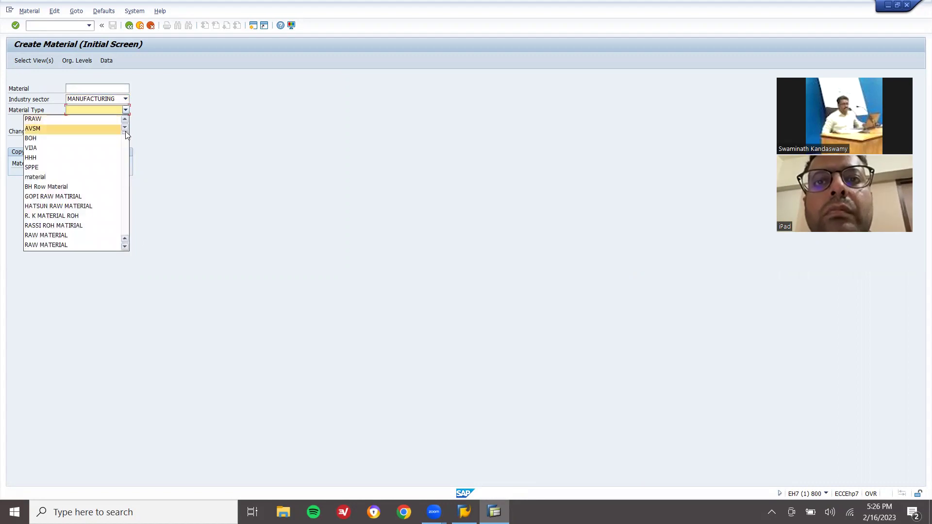
left_click_drag(126, 156, 129, 248)
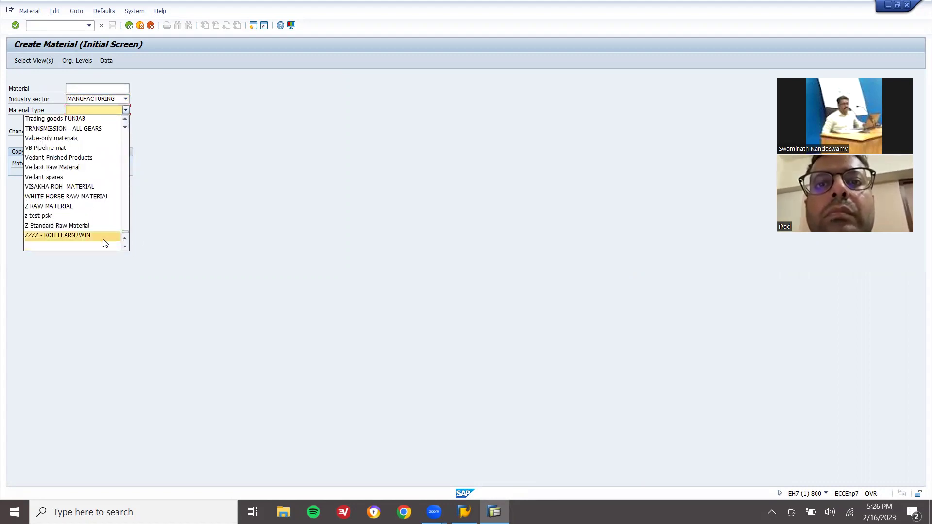
left_click(73, 235)
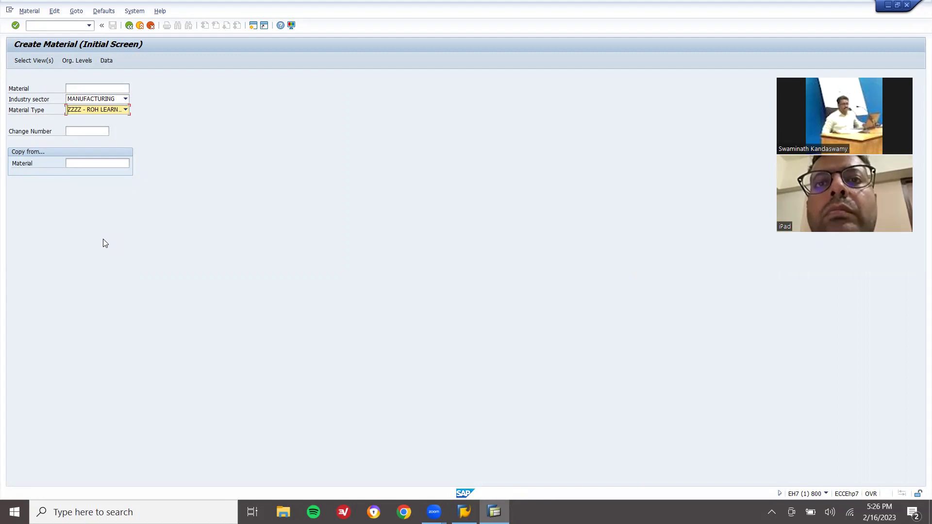
key("Return")
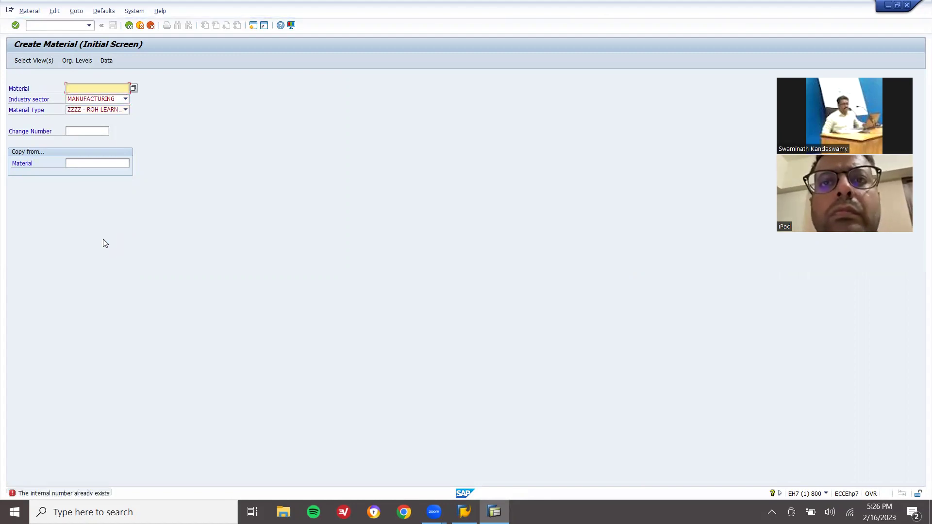
type("d")
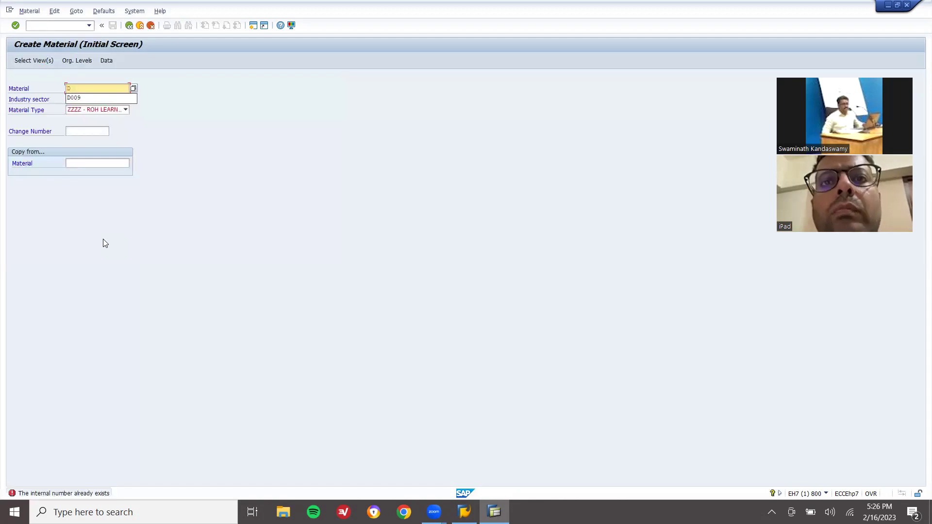
type("15")
key("Return")
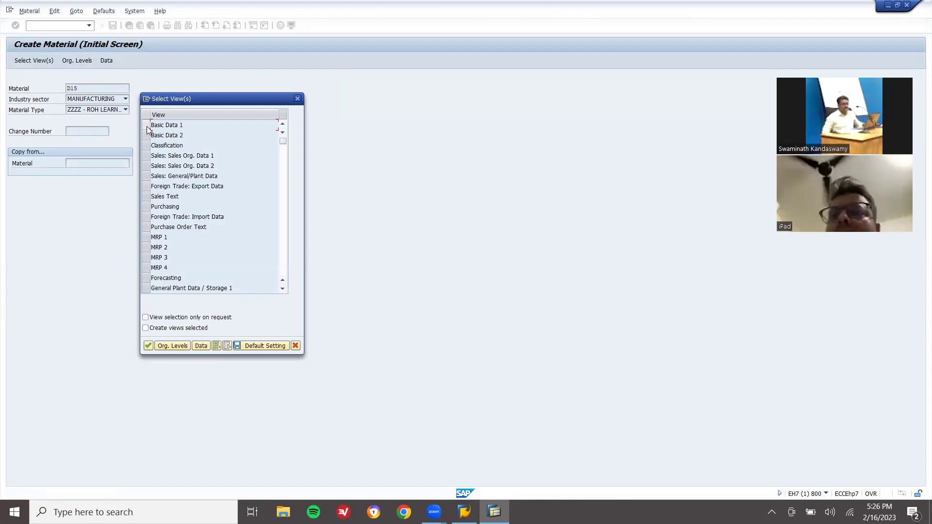
Tick the Basic Data 1, Basic Data 2, Purchasing, MRP 1 and Accounting 1 views
left_click(148, 126)
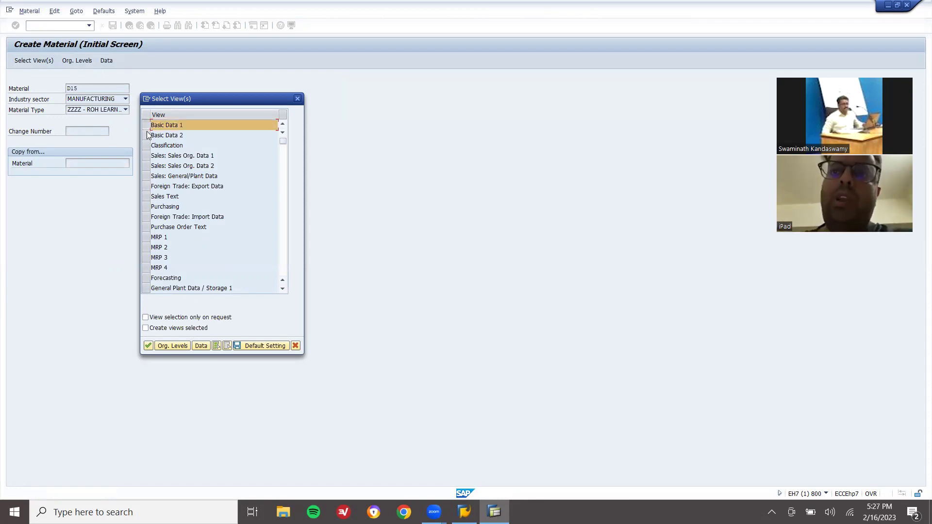
left_click(147, 136)
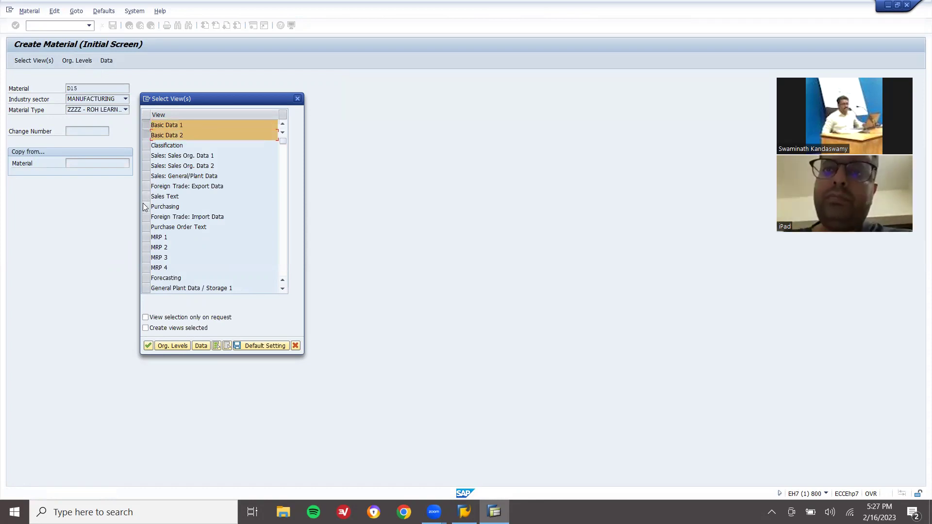
left_click(144, 207)
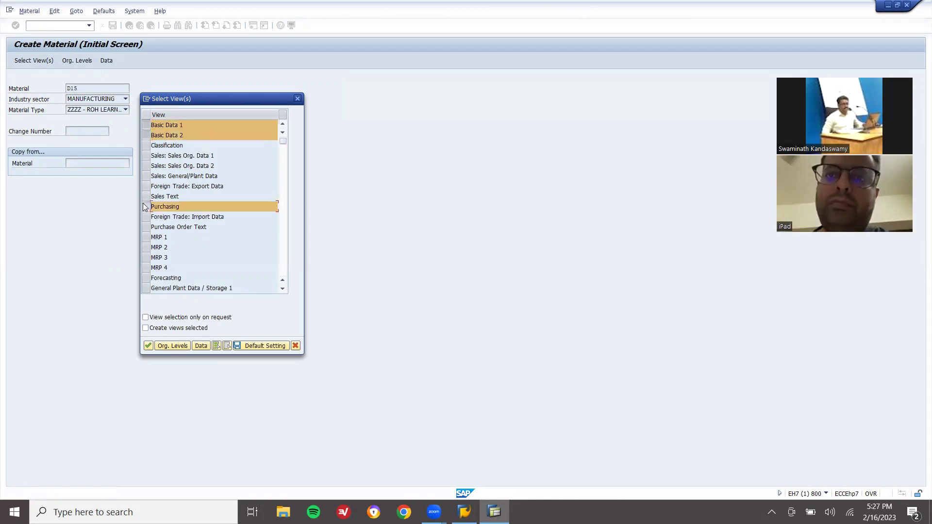
left_click(146, 238)
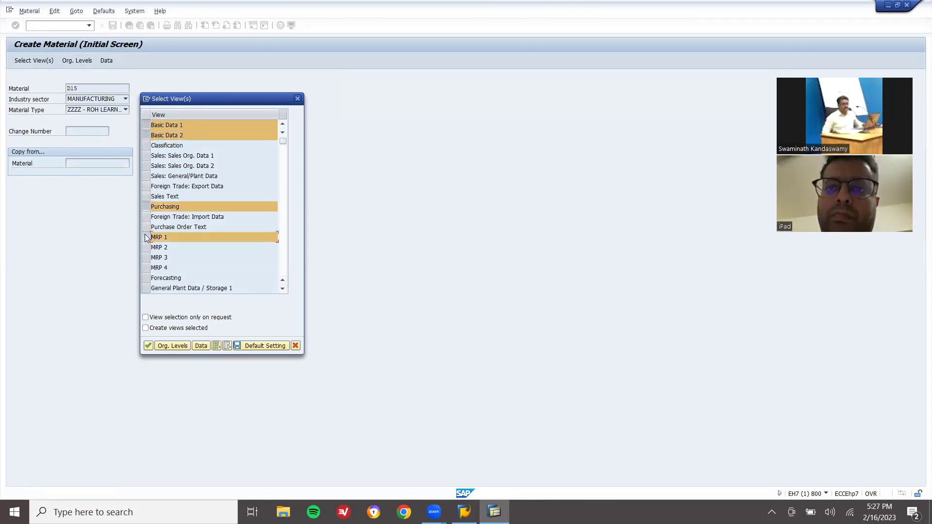
left_click(283, 292)
left_click(283, 291)
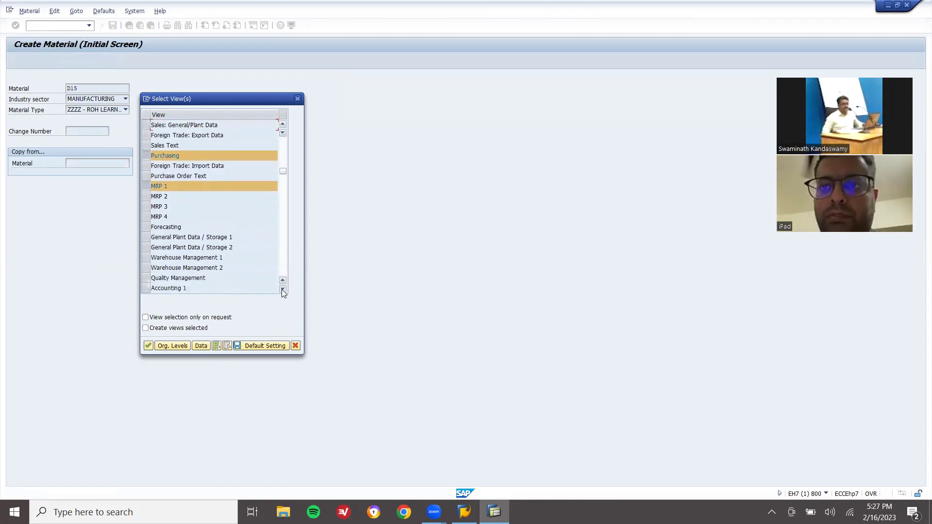
left_click(146, 279)
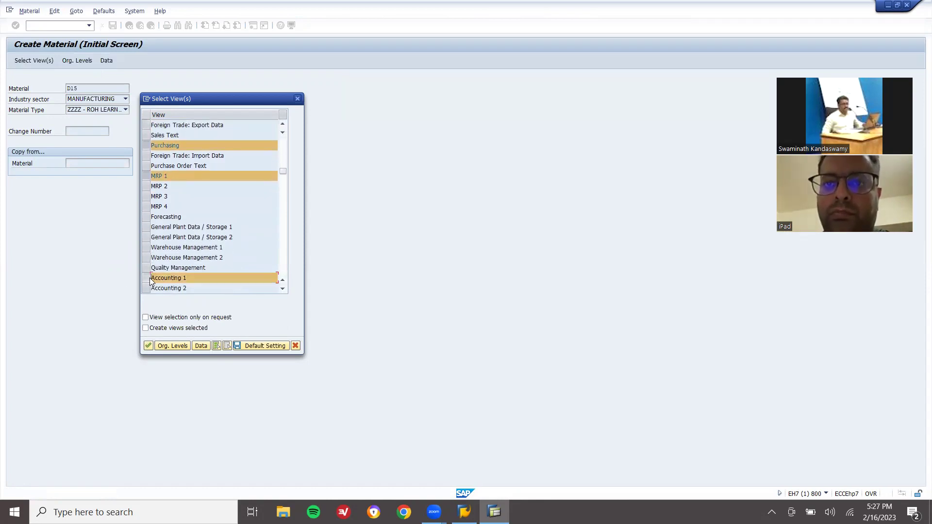
Set plant HK01 and storage location HK01 as D15's organizational levels
key("Return")
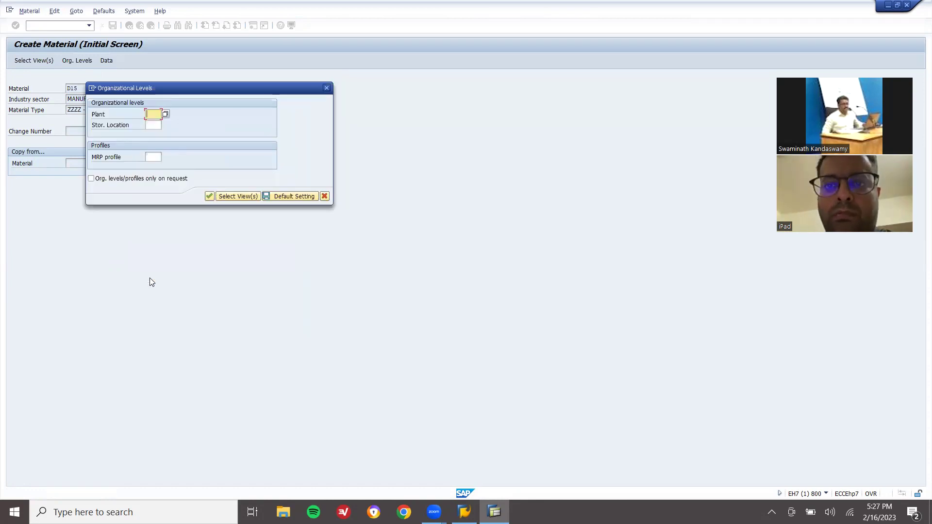
type("HX0")
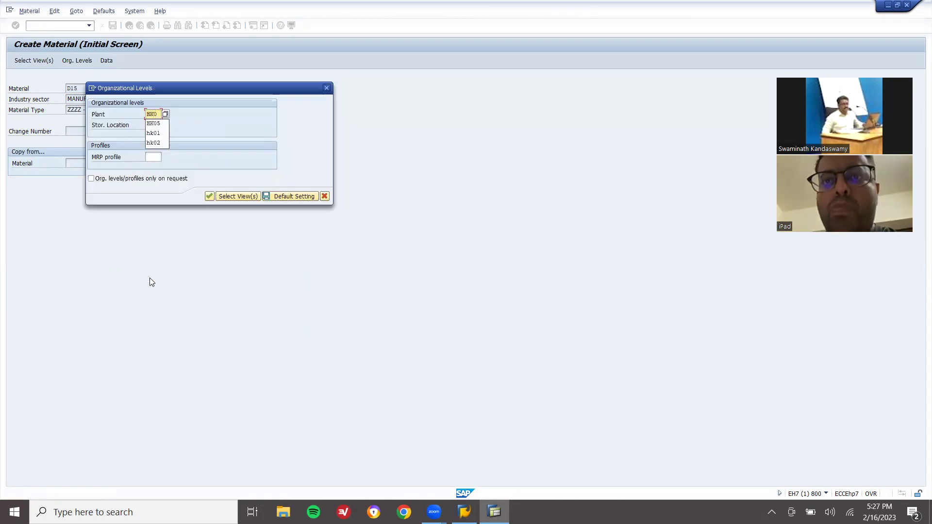
type("1")
key("Tab")
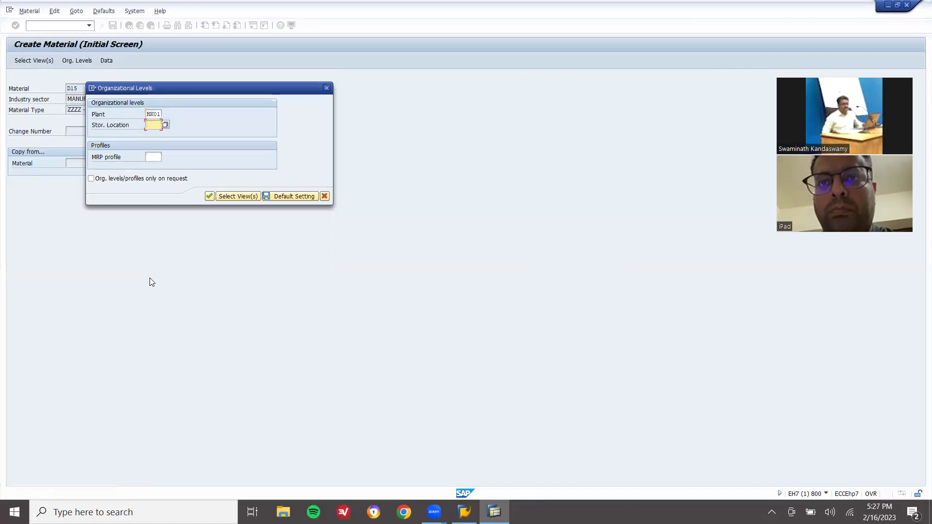
type("HX0")
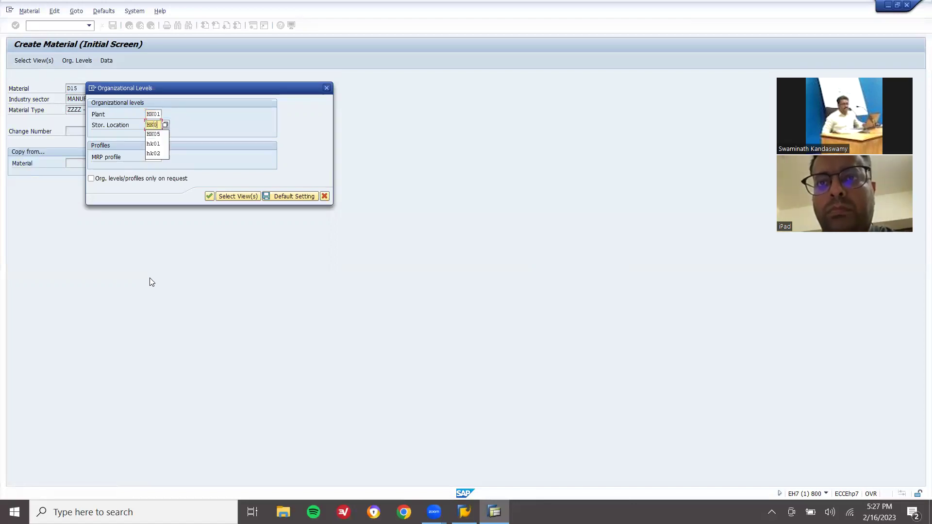
type("1")
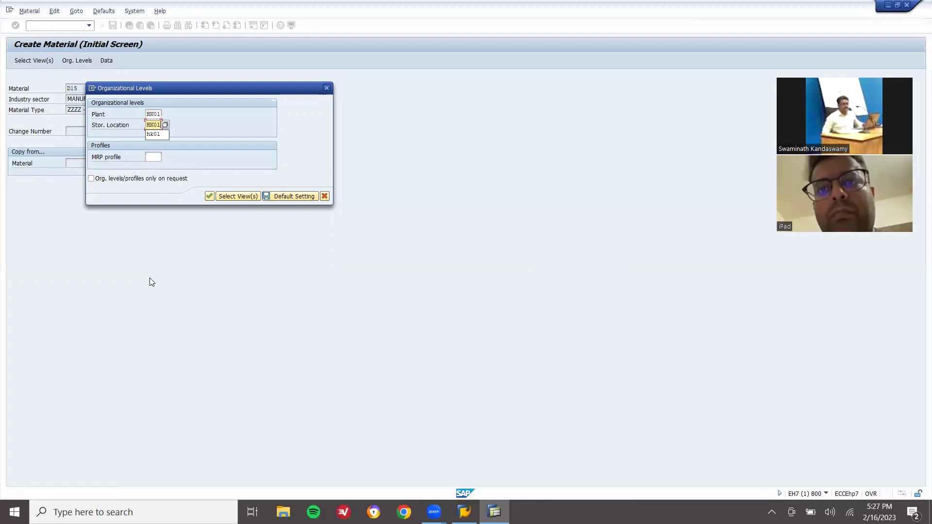
key("Return")
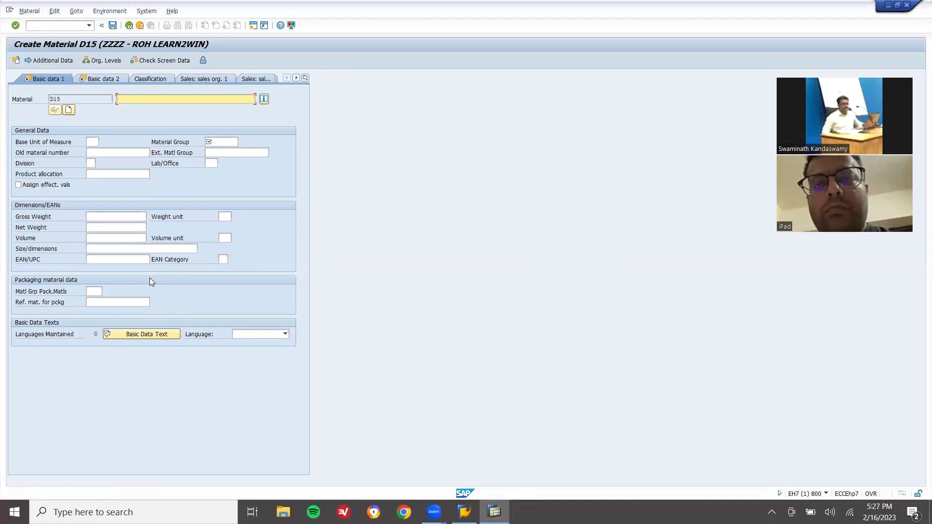
type("CEMENT")
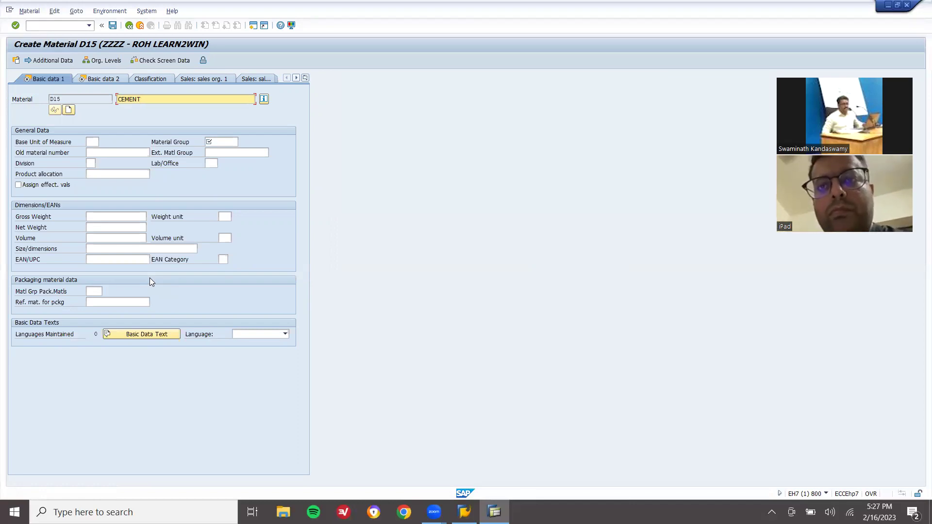
Give D15 description CEMENT, material group 0.200 and base unit TO, advancing to MRP 1
key("Return")
key("Down")
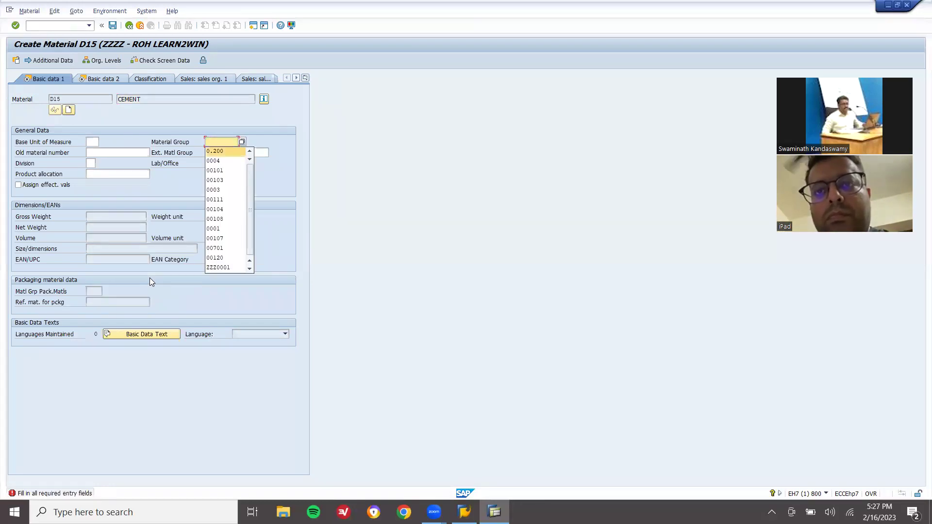
key("Return")
type("TO")
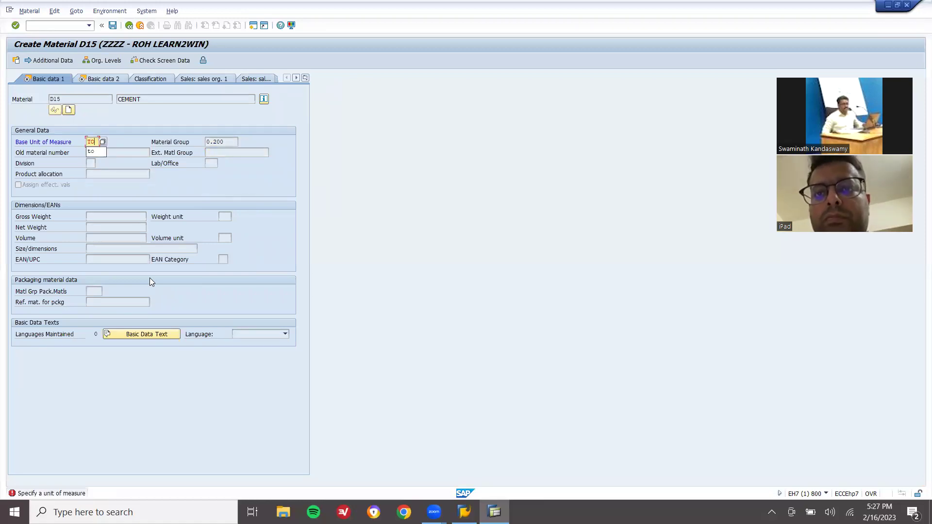
key("Return")
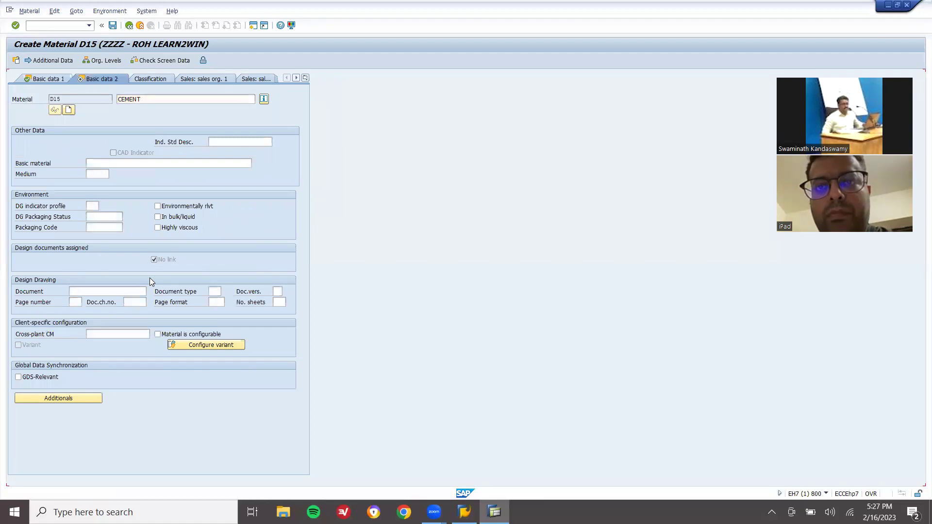
key("Return")
key("Return")
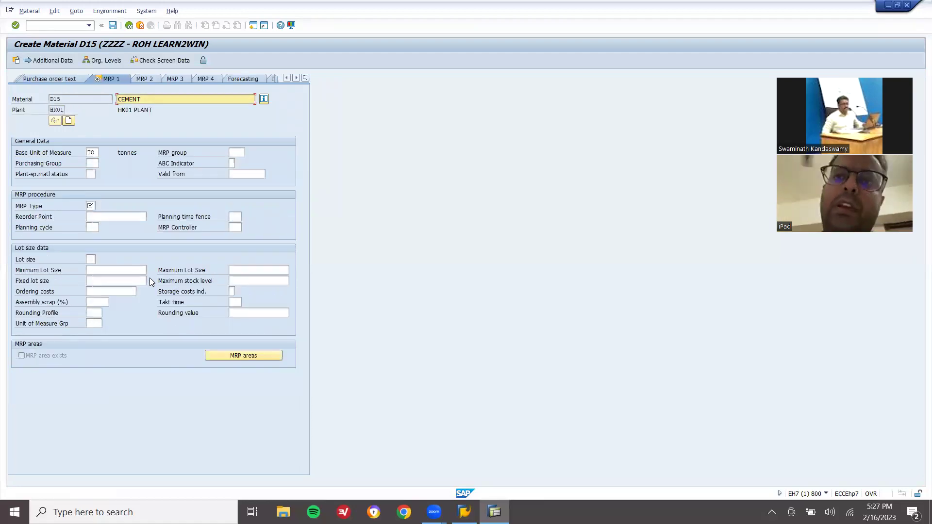
key("Return")
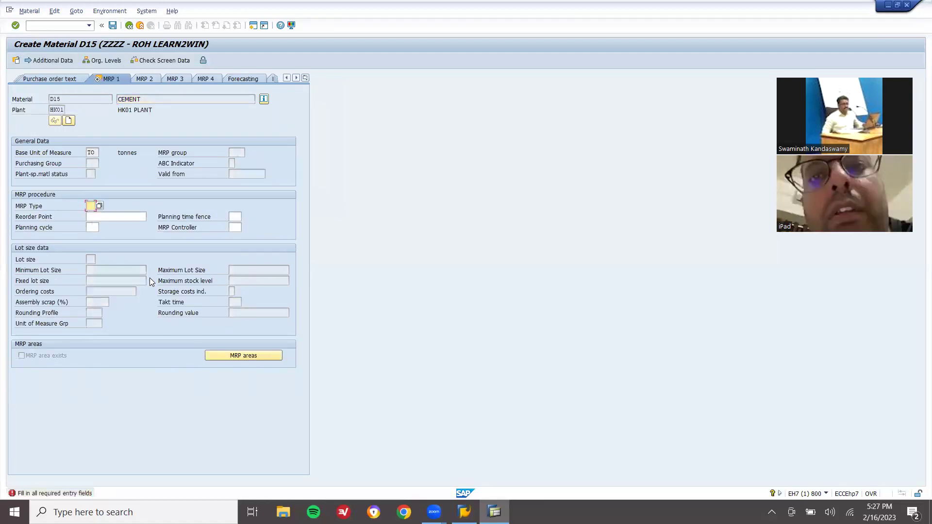
type("ND")
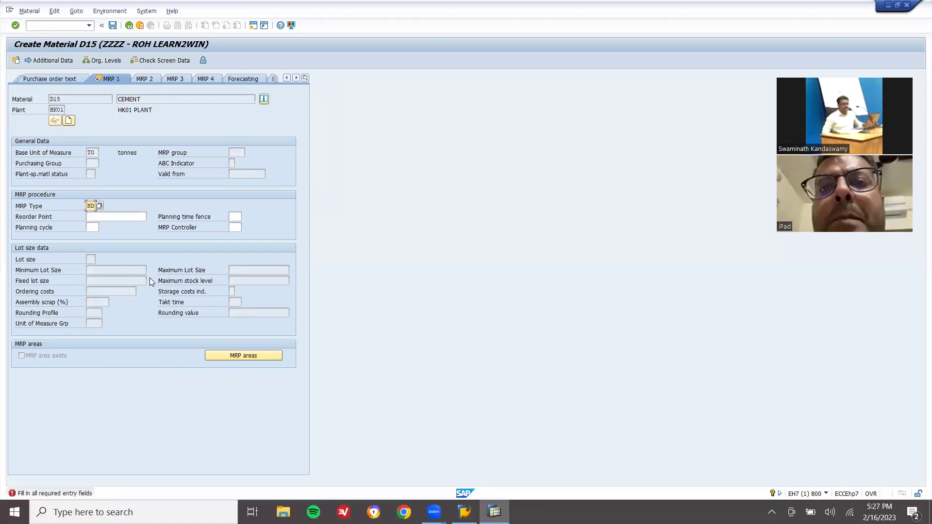
Enter MRP type ND for D15 and continue to Accounting 1
key("Return")
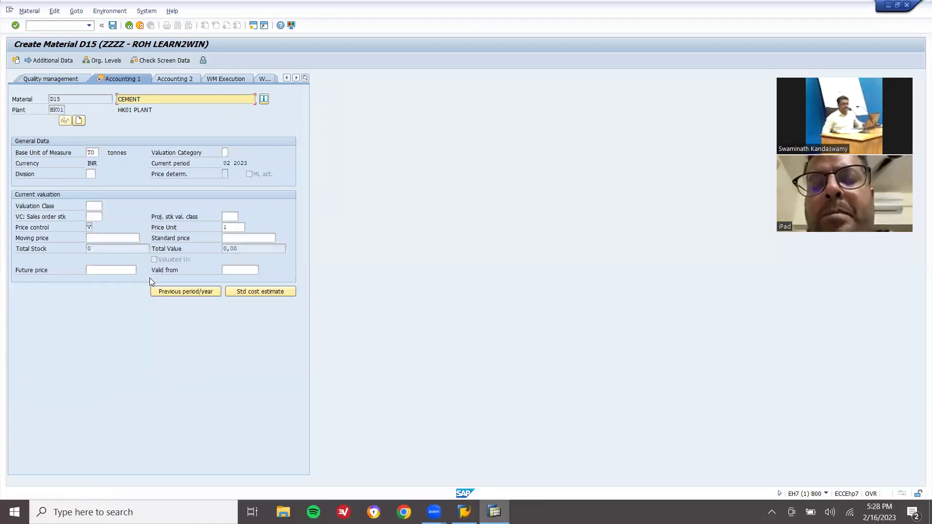
Choose valuation class 3000 RAW MATERIAL from the list and save material D15
left_click(94, 206)
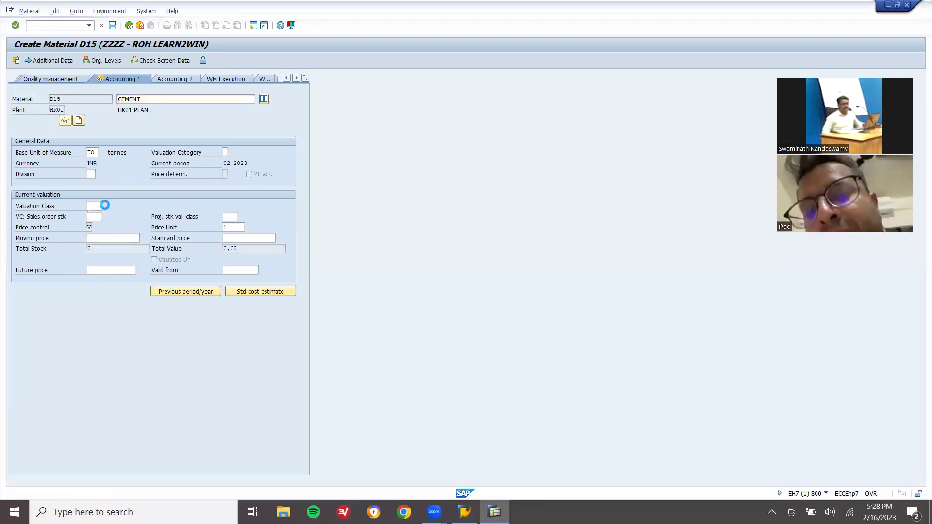
left_click(109, 207)
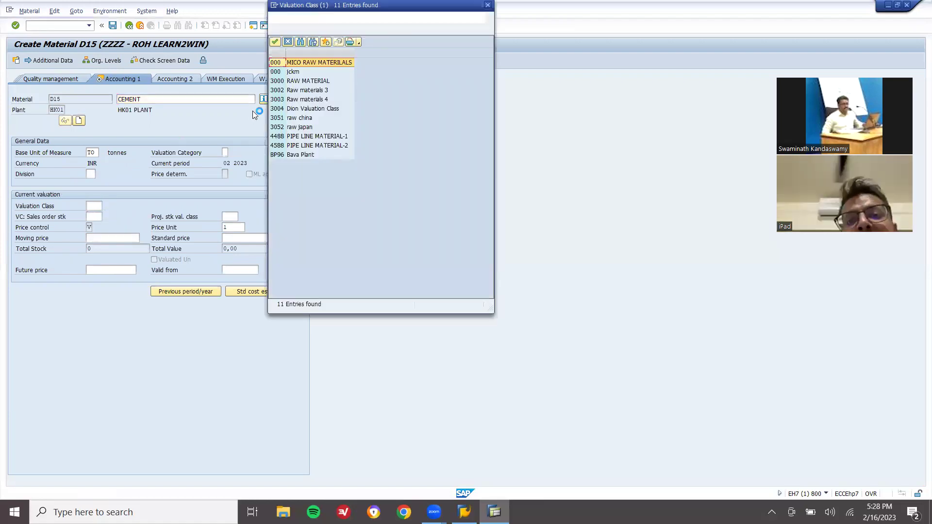
double_click(281, 83)
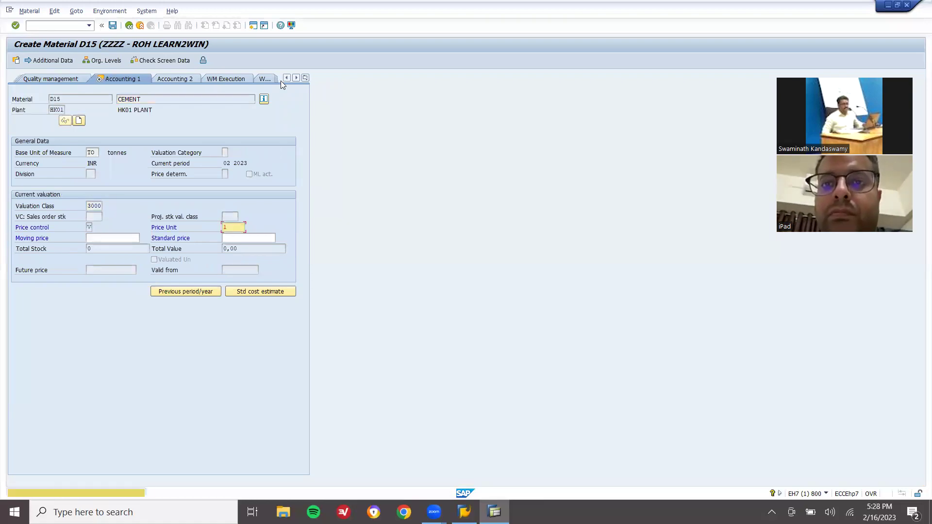
key("Return")
key("Return")
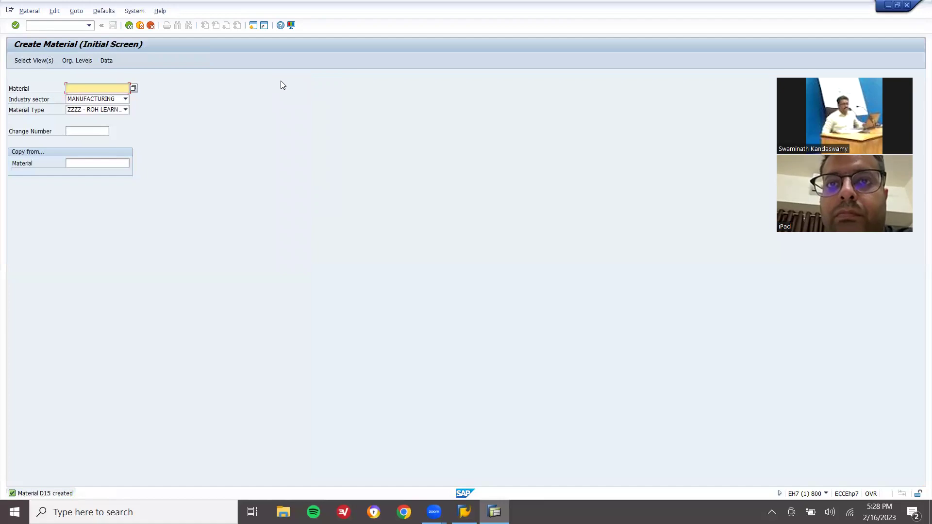
Note 'D15' in Notepad, then back out of SAP to the Easy Access menu
key("super+r")
key("Return")
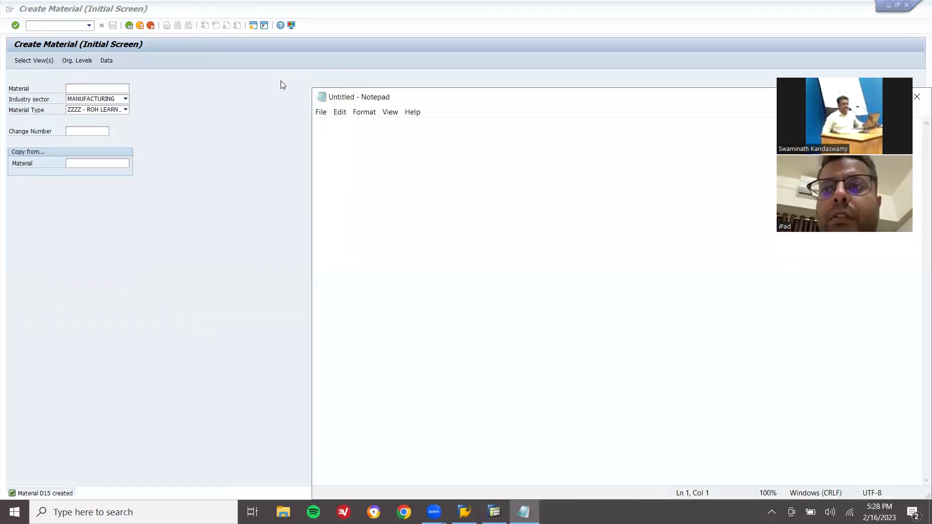
type("D15")
key("Return")
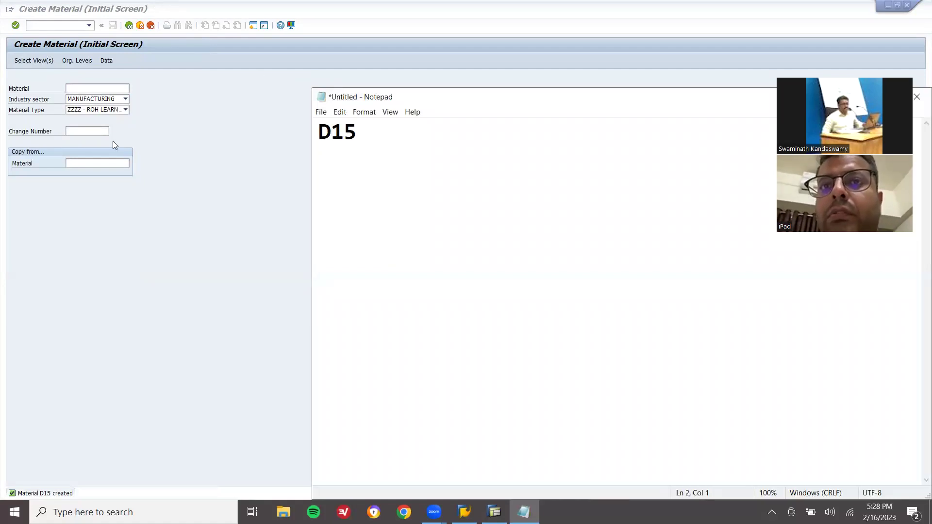
left_click(152, 157)
left_click(139, 25)
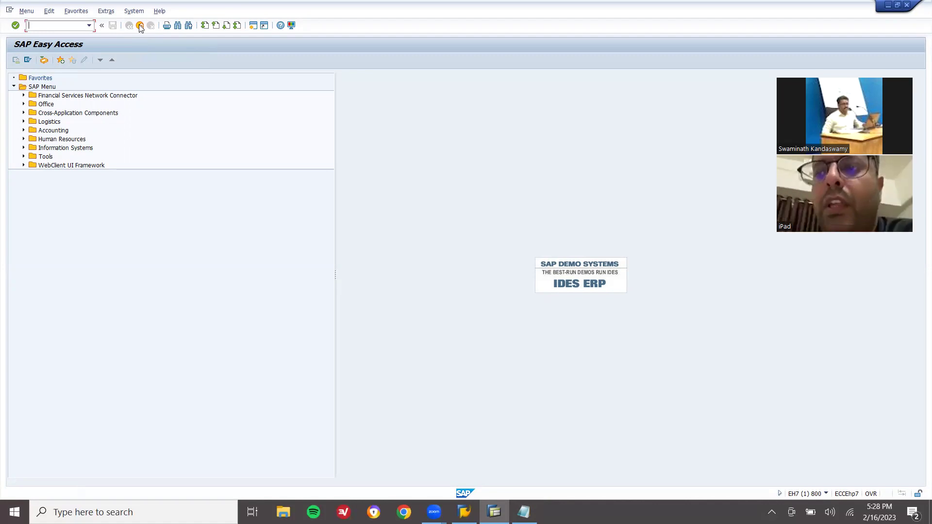
type("ME")
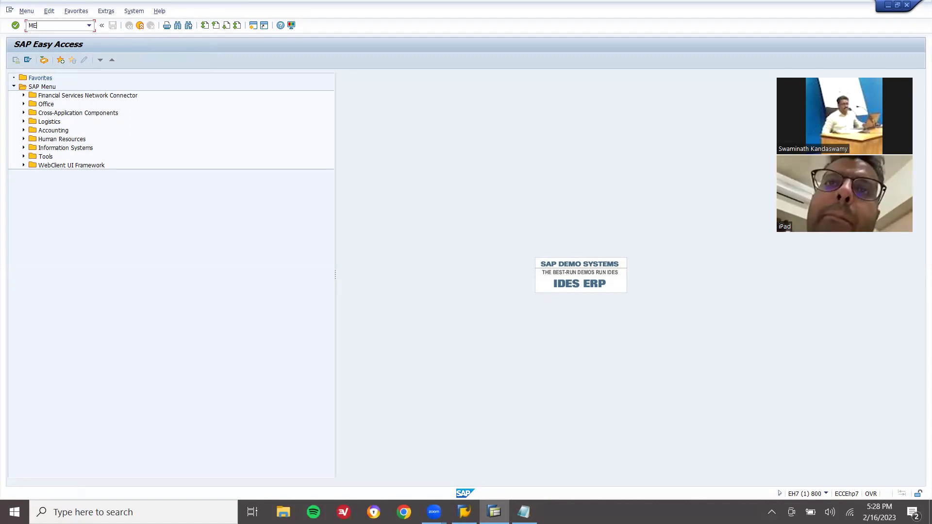
type("21N")
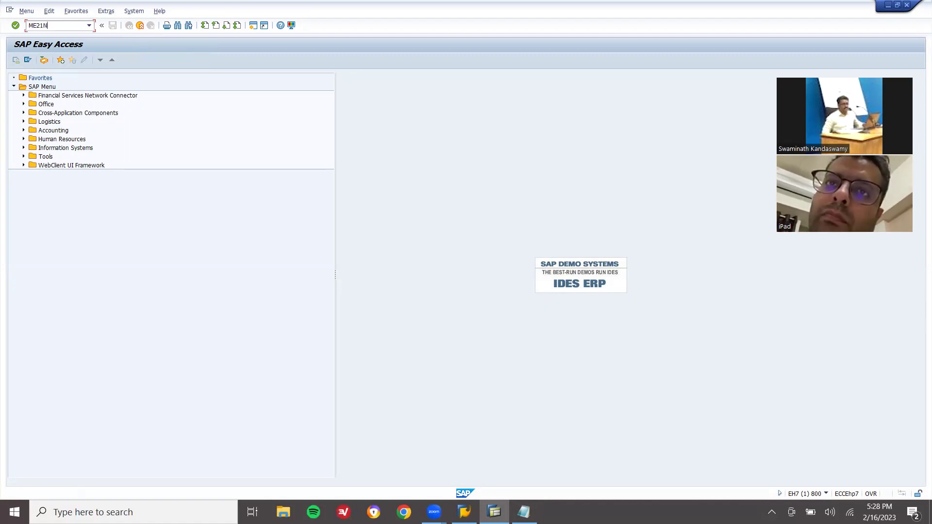
Start ME21N and pick vendor 300033 from the input history
key("Return")
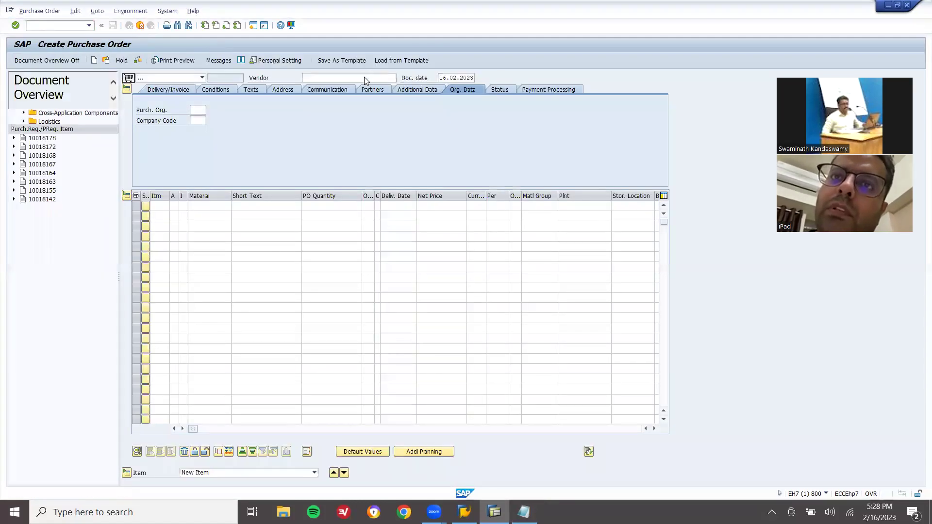
left_click(364, 77)
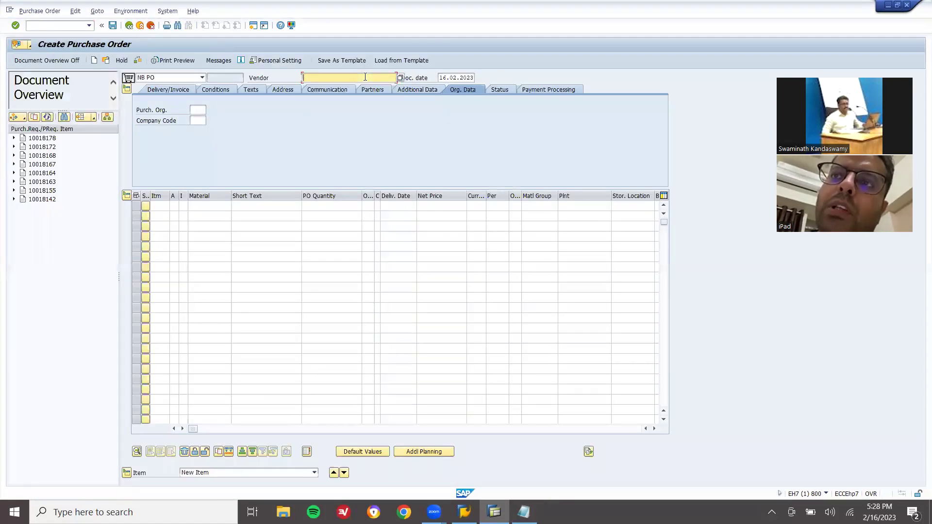
key("BackSpace")
key("Down")
key("Return")
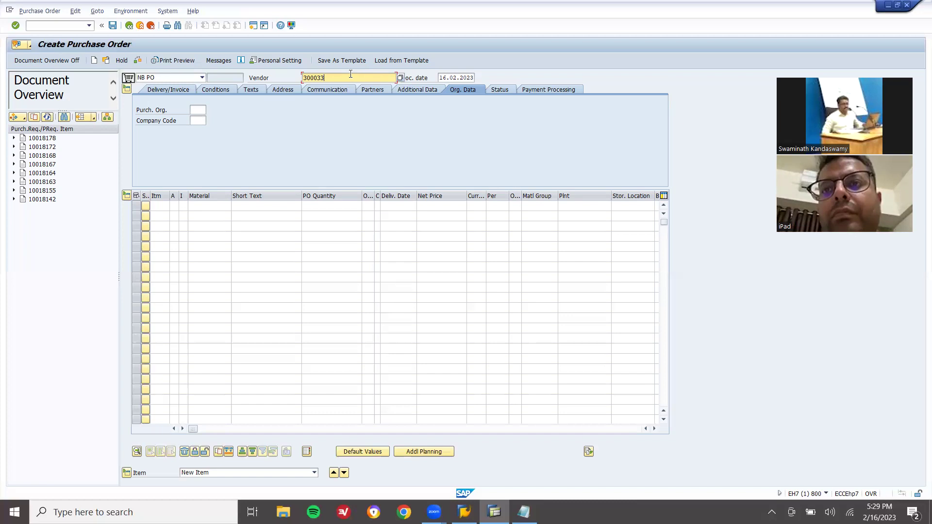
Confirm vendor 300033 and enter purchasing organization HK01 with purchasing group 000
key("Return")
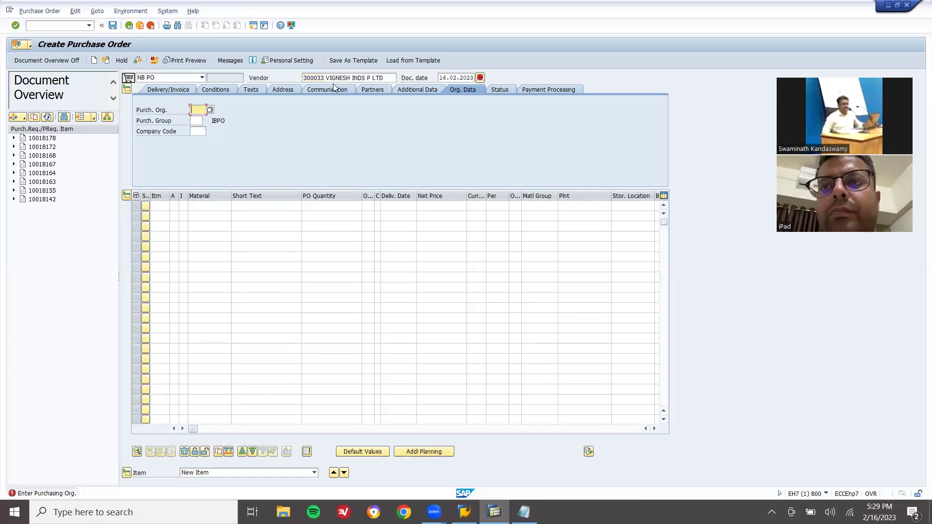
left_click(325, 77)
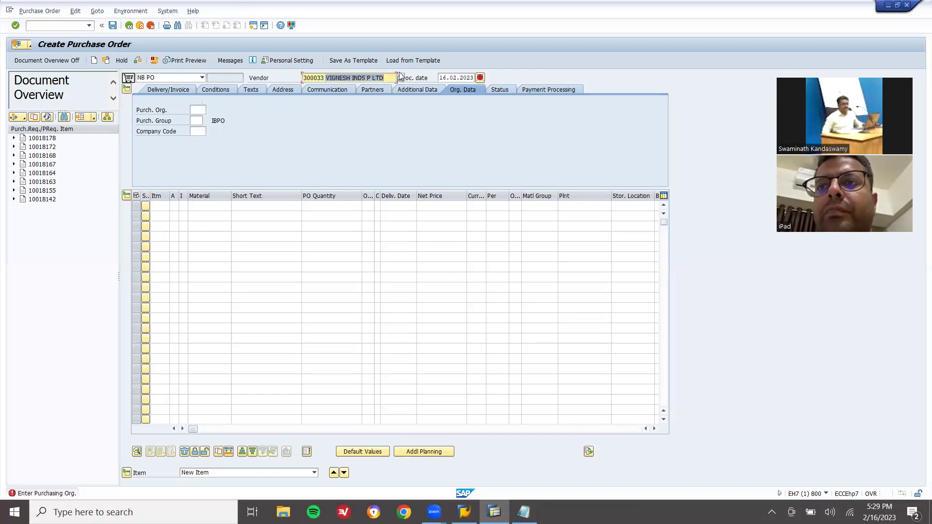
left_click(199, 109)
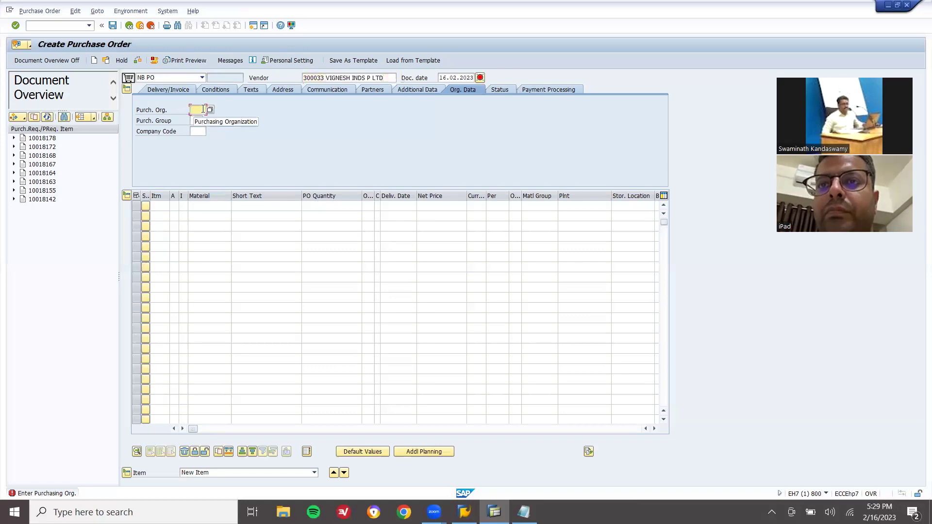
type("IBPO")
type("HK01")
key("Return")
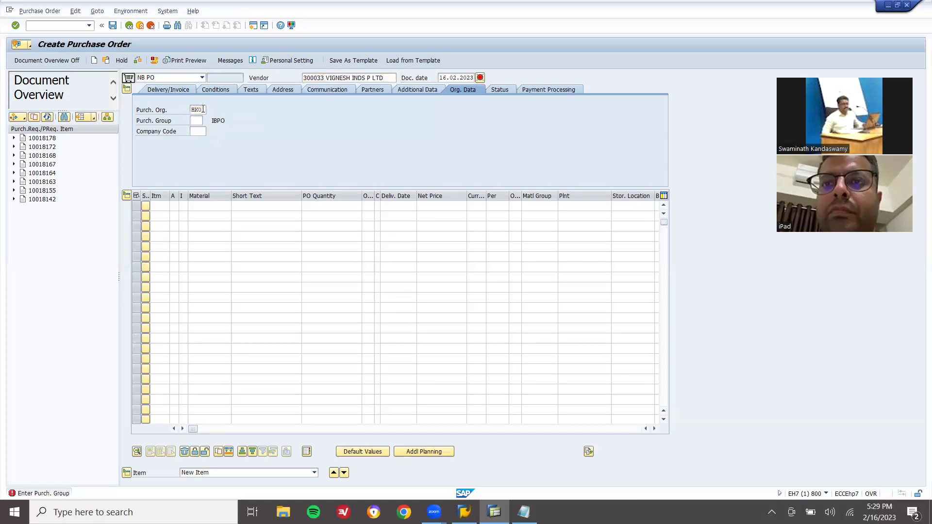
type("000")
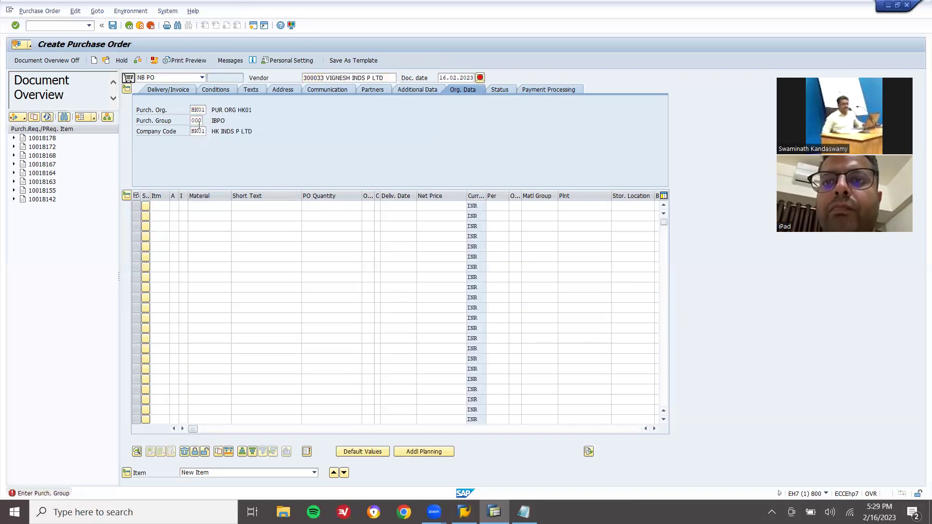
key("Return")
Add item material D15 CEMENT with order quantity 25 TO
left_click(212, 207)
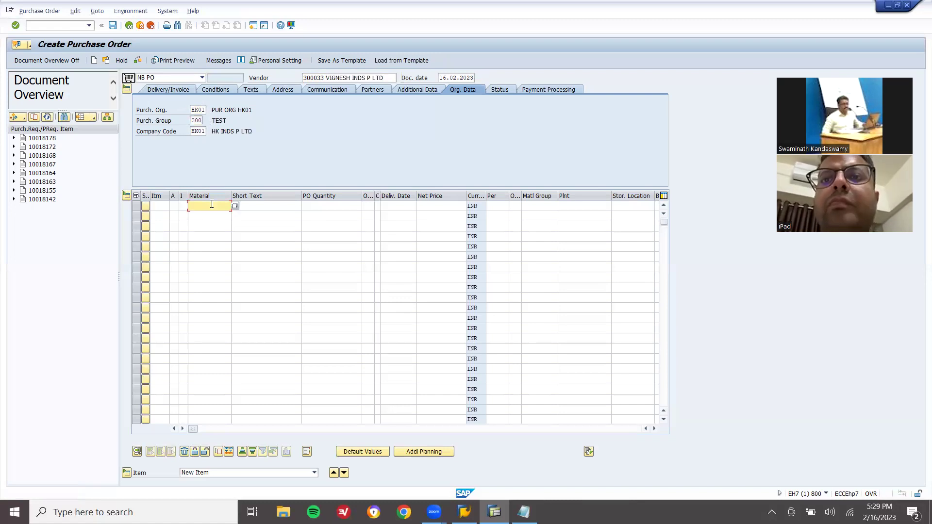
type("D15")
key("Return")
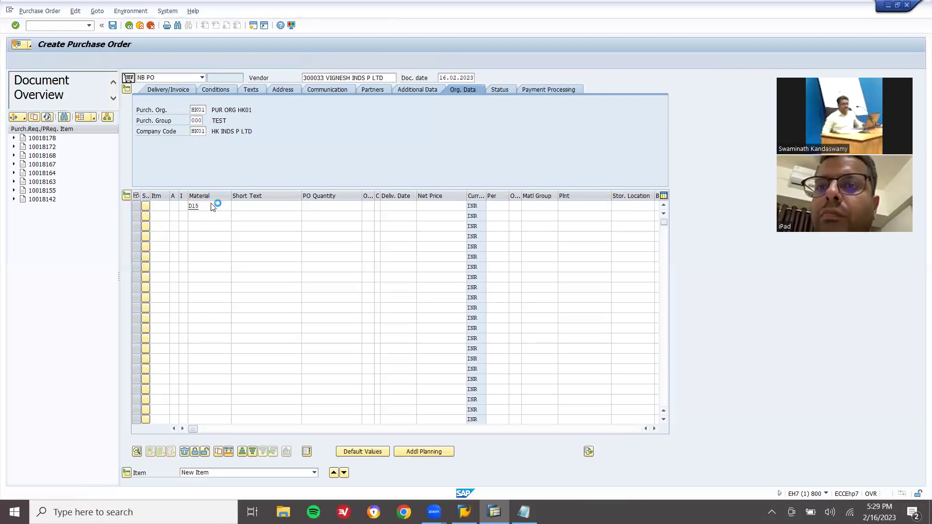
left_click(341, 205)
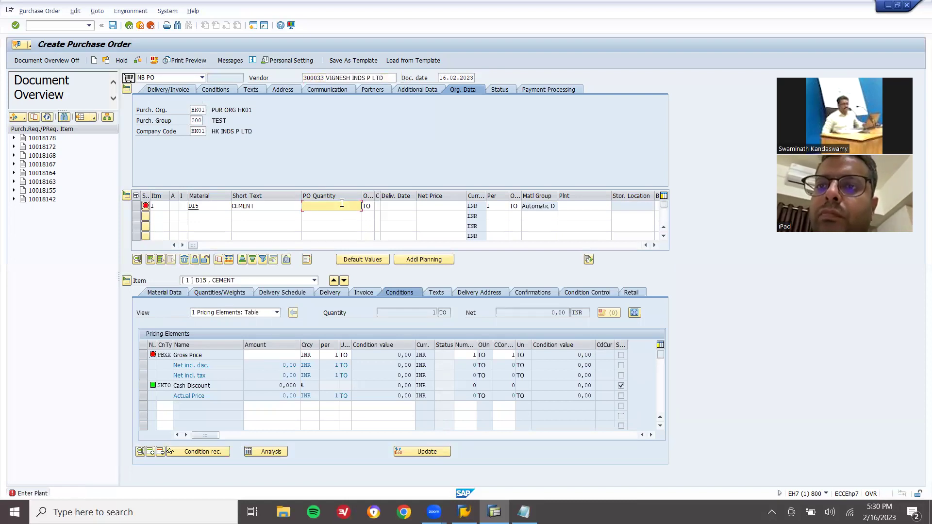
type("25")
key("Return")
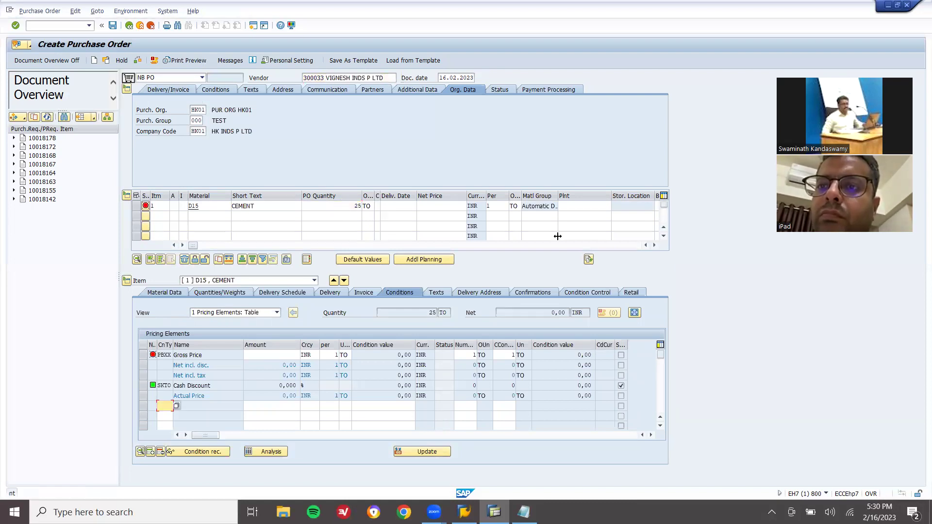
left_click(370, 206)
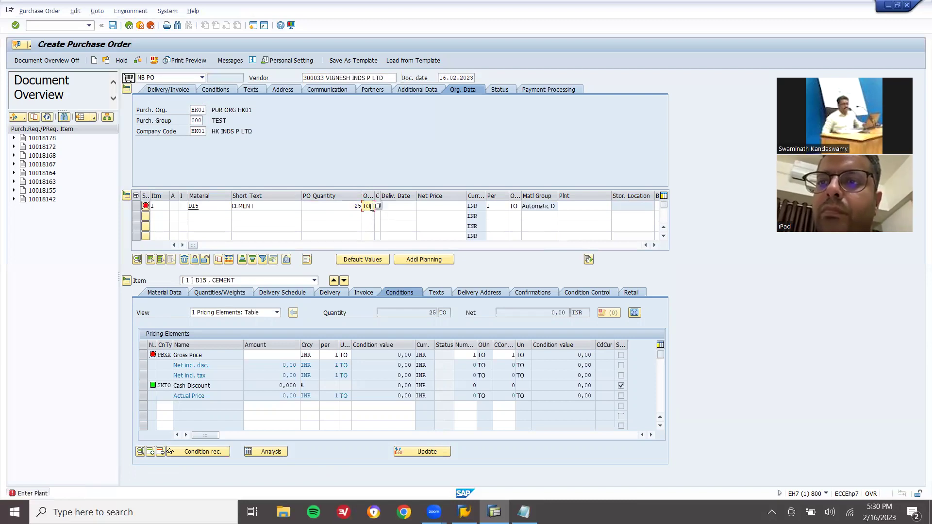
Give the cement line plant HK01, a storage location and net price 25,000 INR
left_click(586, 205)
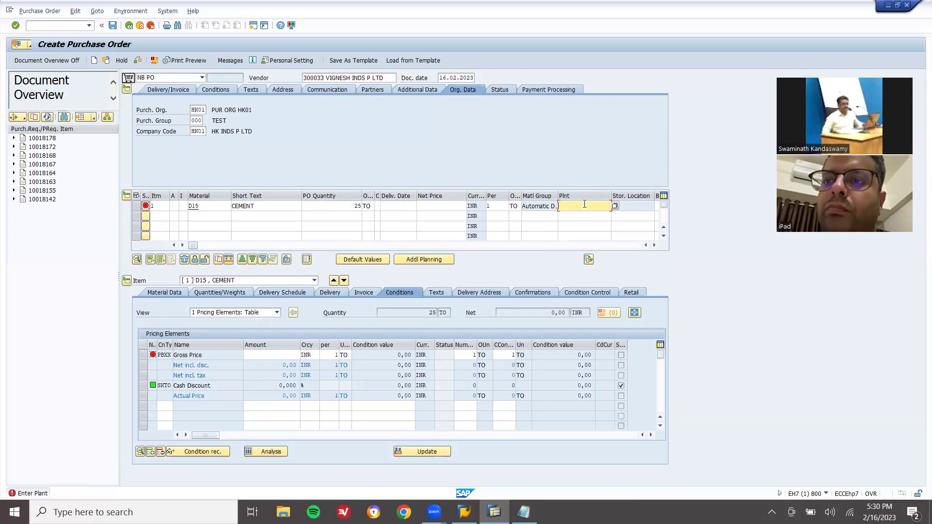
type("HK01")
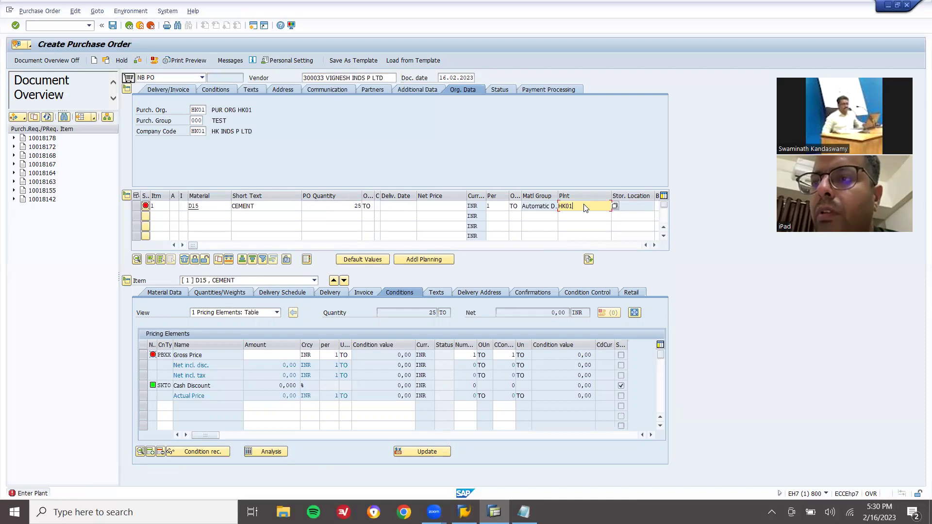
key("Return")
left_click(629, 207)
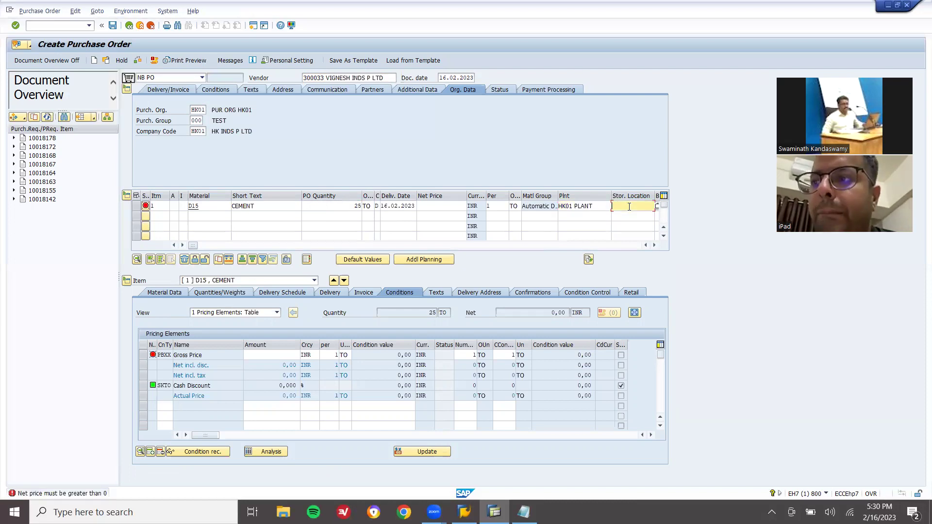
type("HK01")
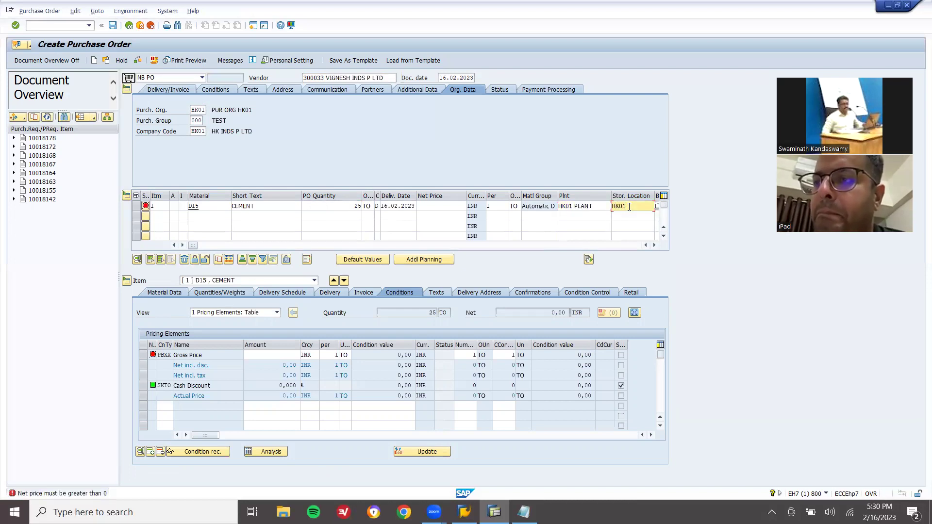
left_click(443, 206)
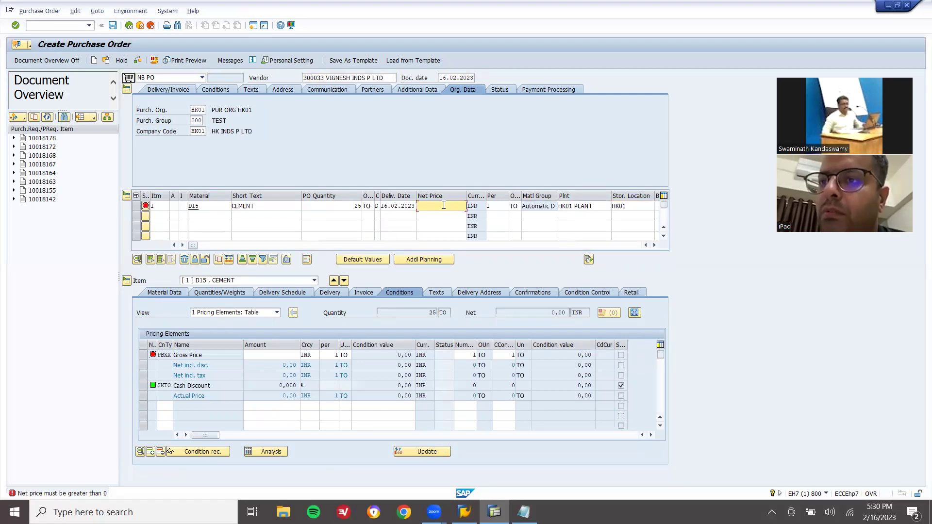
type("25000")
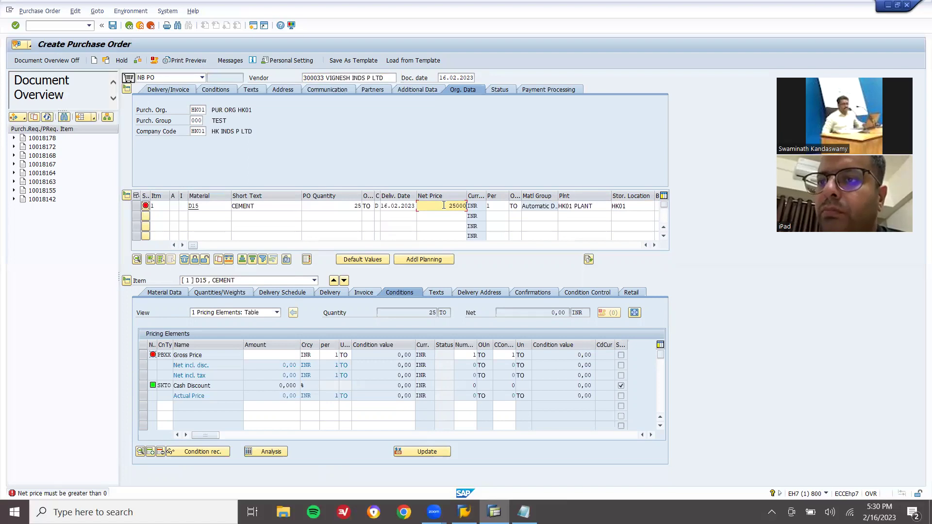
key("Return")
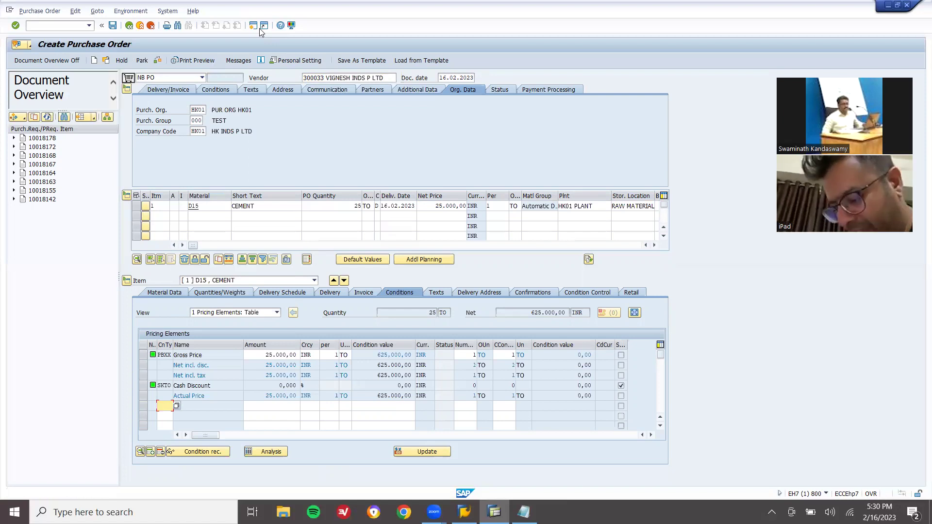
Save the cement order and confirm it was created as NB PO 560055
left_click(113, 25)
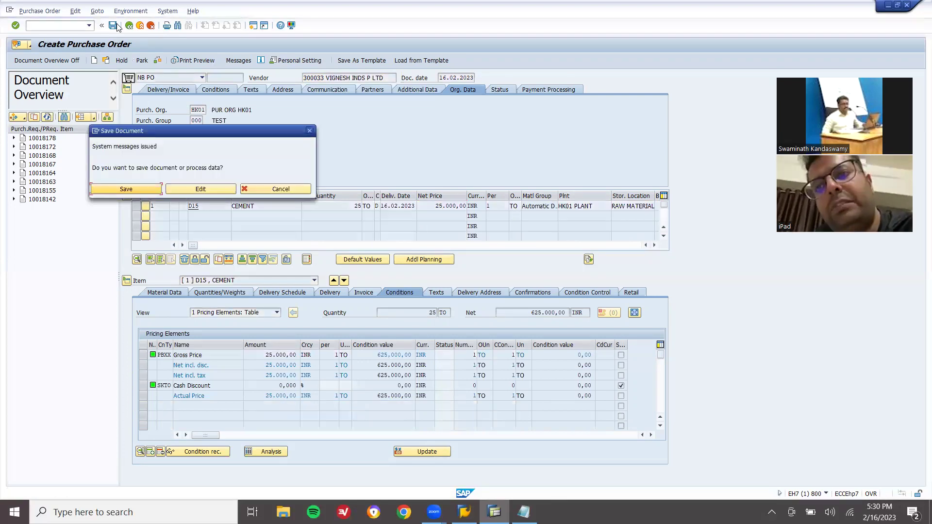
left_click(125, 189)
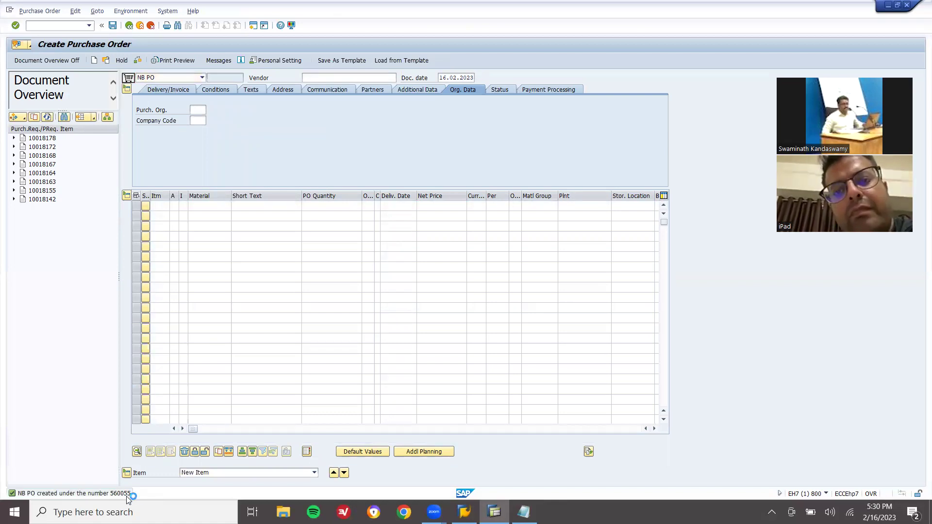
double_click(128, 496)
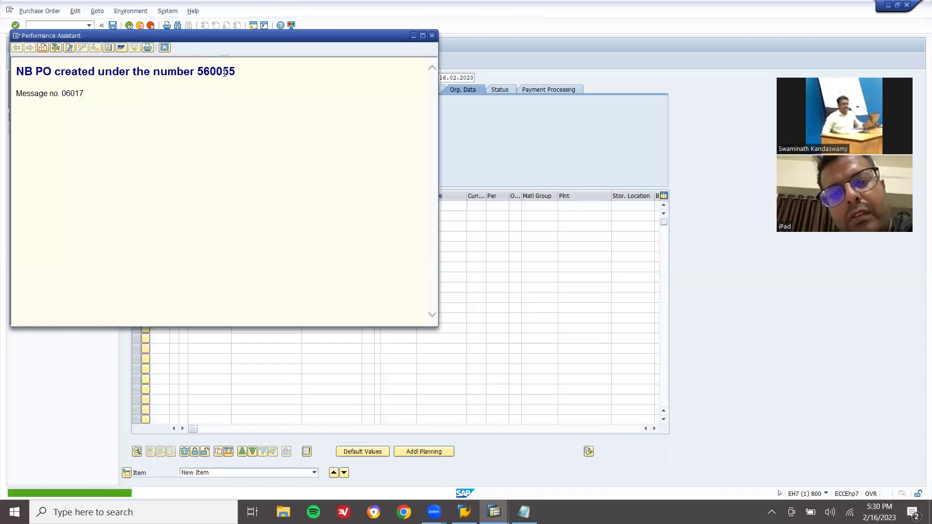
double_click(225, 72)
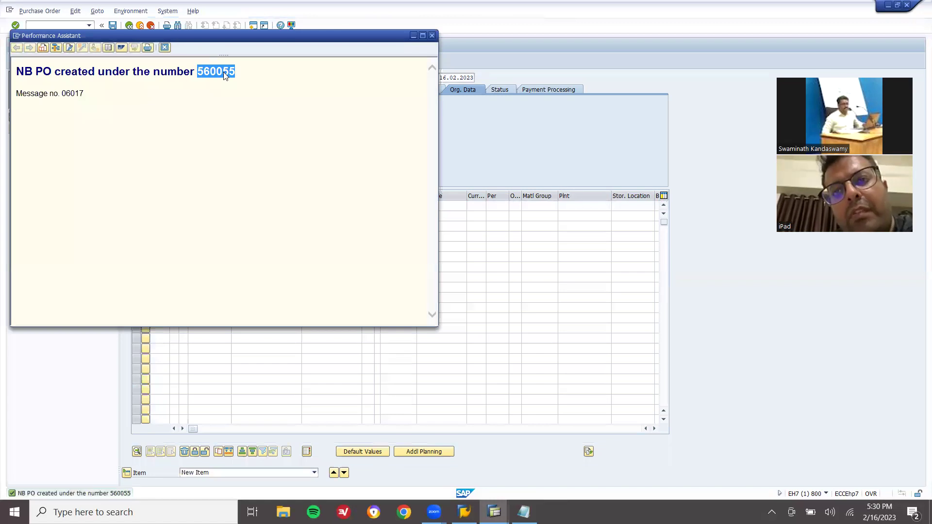
left_click(164, 47)
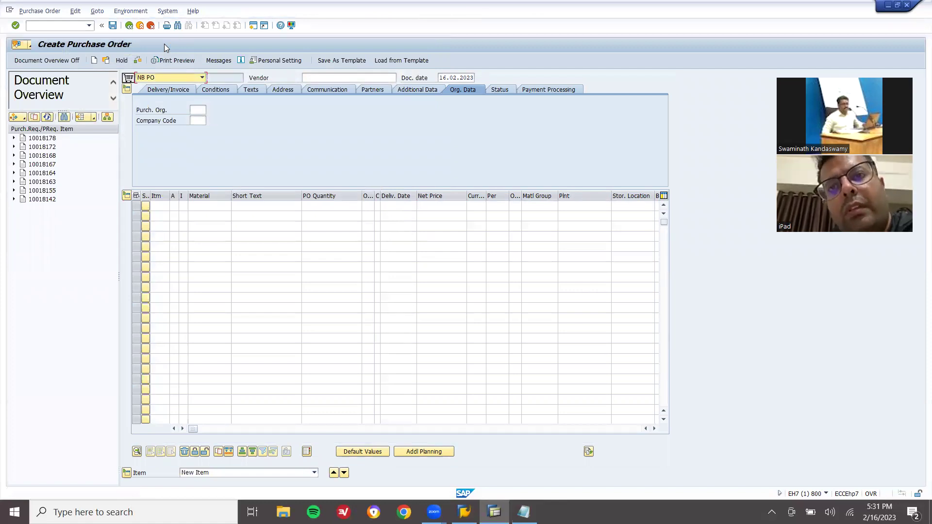
left_click(141, 26)
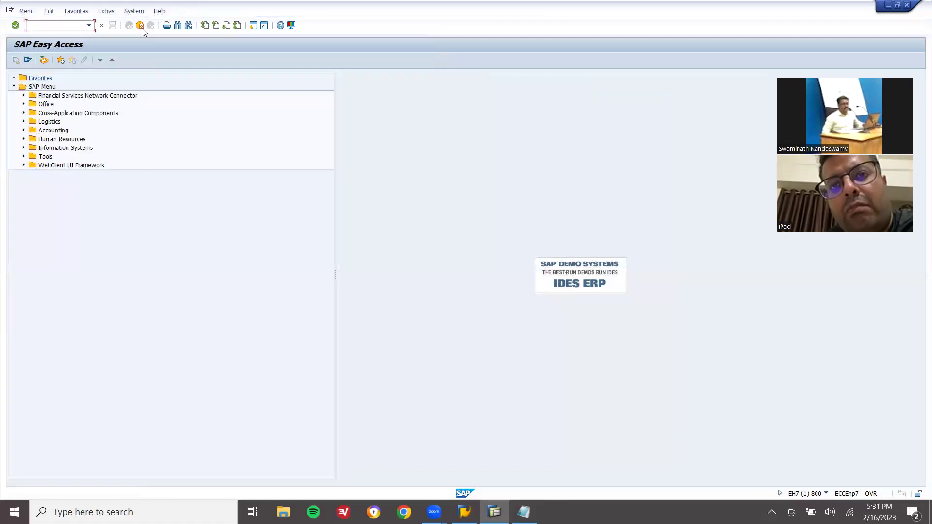
type("MIGO")
key("Return")
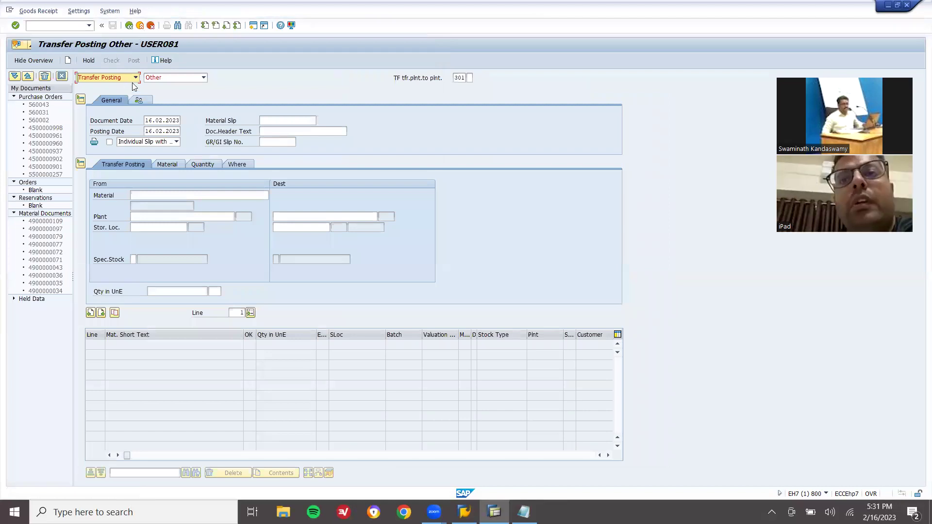
left_click(135, 78)
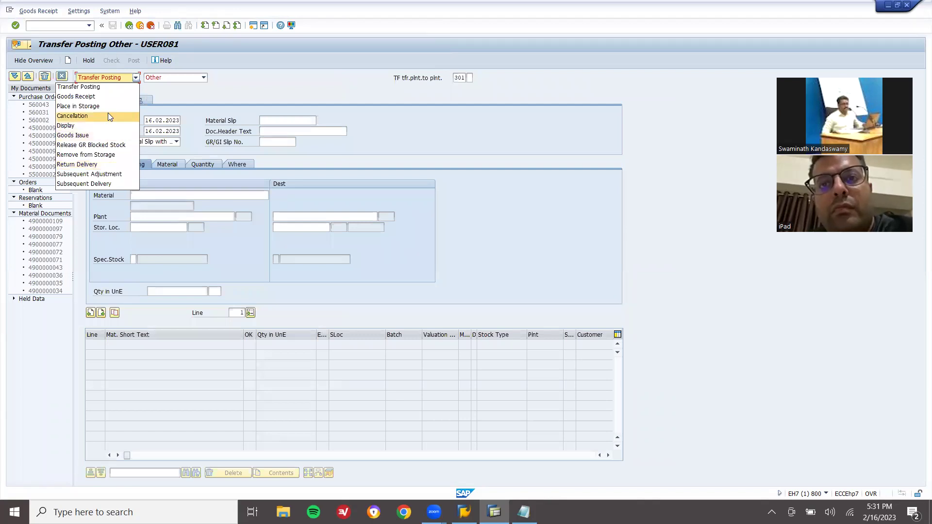
left_click(106, 97)
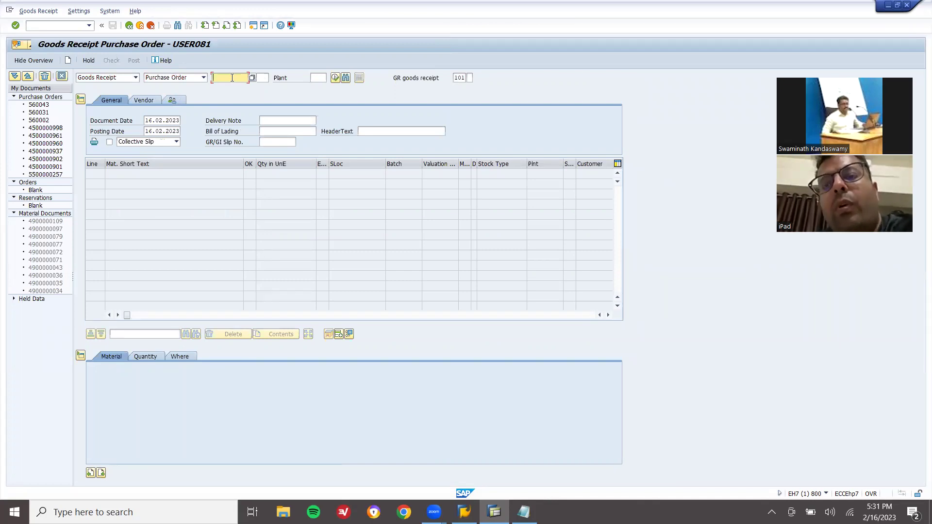
type("560059")
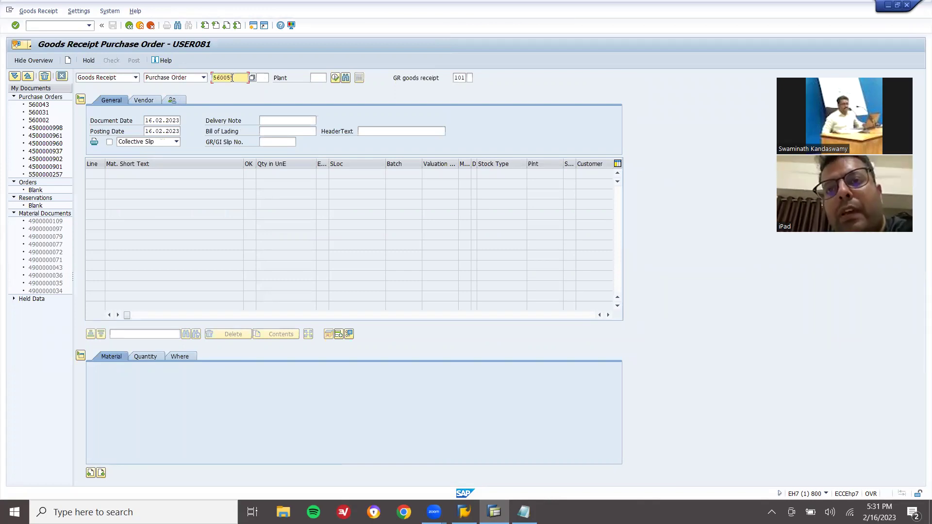
key("Return")
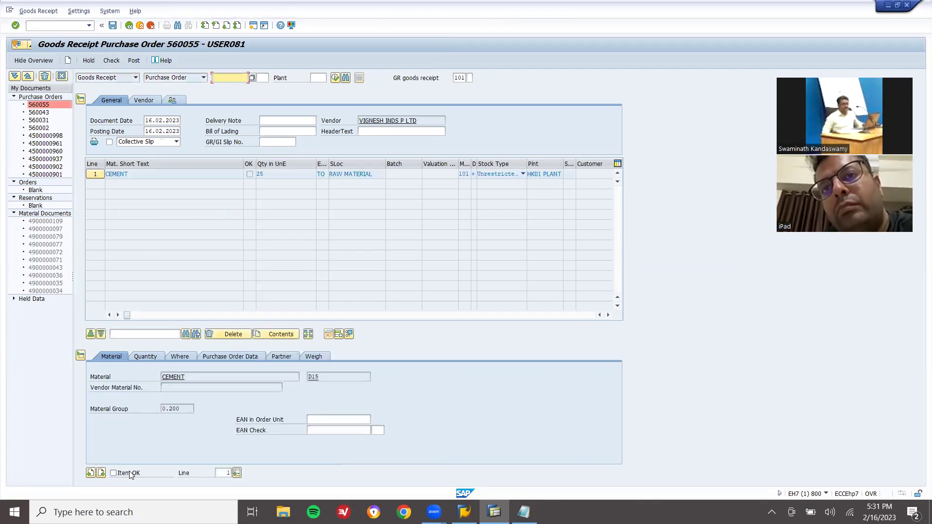
left_click(112, 473)
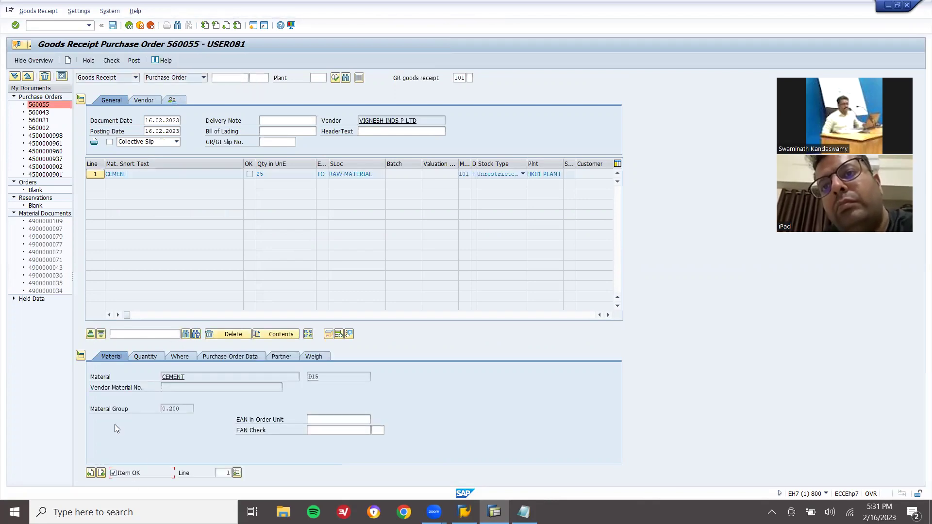
left_click(133, 60)
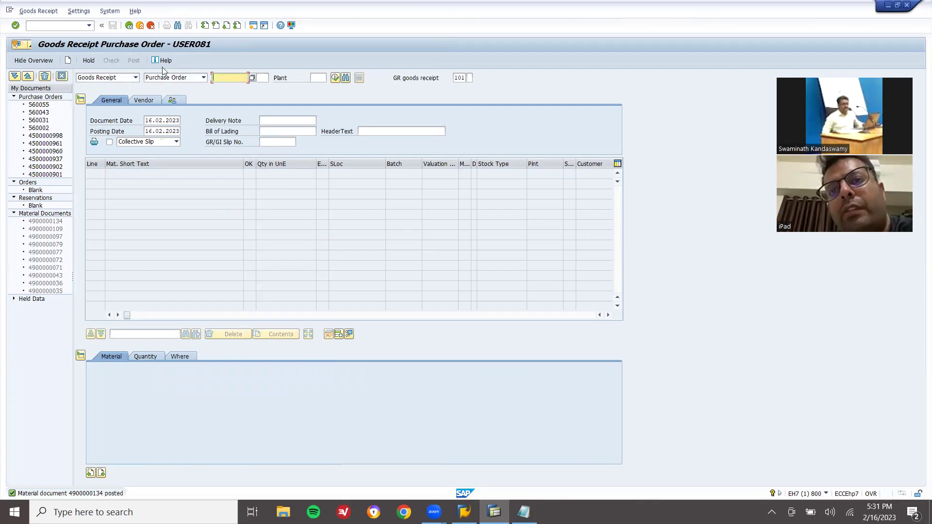
Run MMBE for material D15 and confirm 25,000 TO unrestricted in HK01 raw material storage
left_click(141, 25)
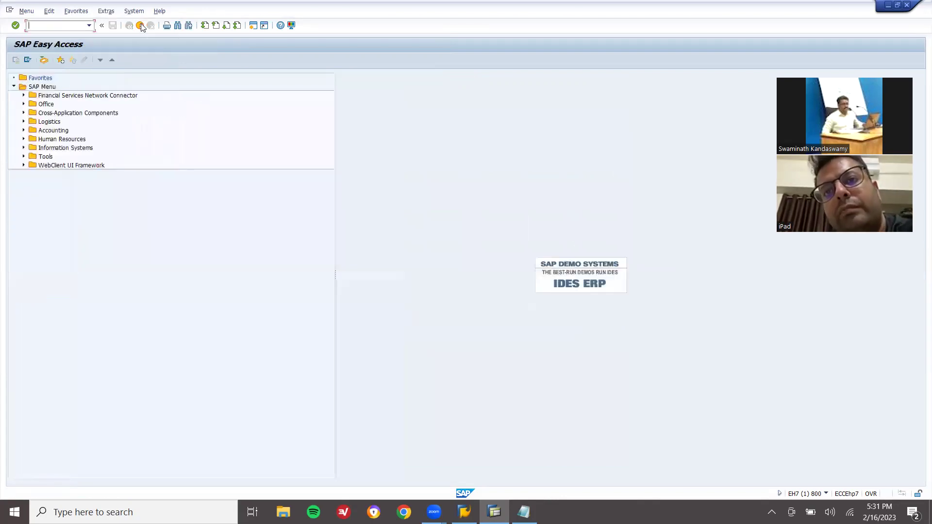
type("mmbe")
key("Return")
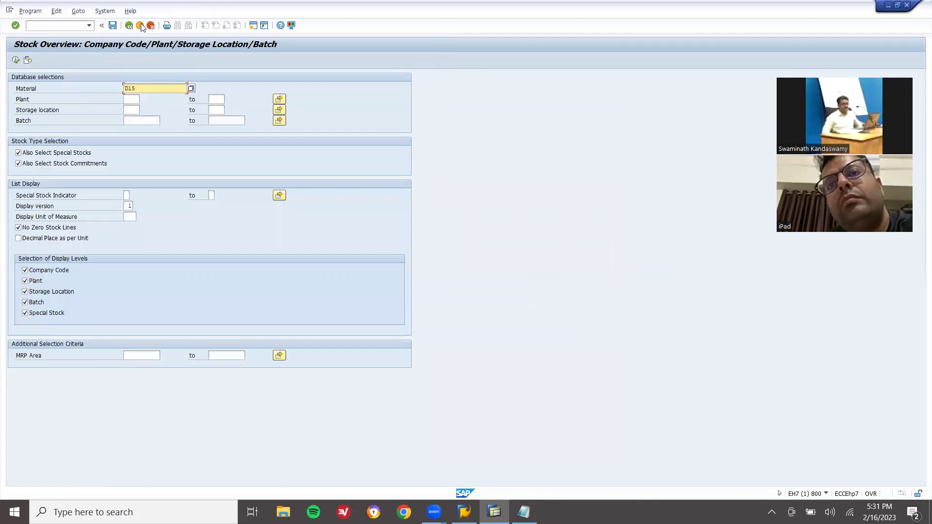
key("Tab")
type("h")
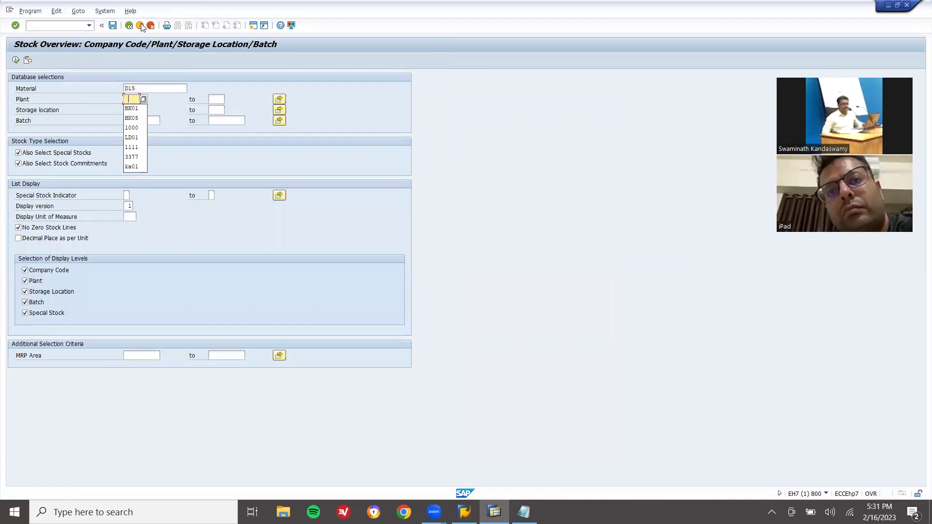
key("Down")
key("Tab")
type("h")
key("Down")
key("Return")
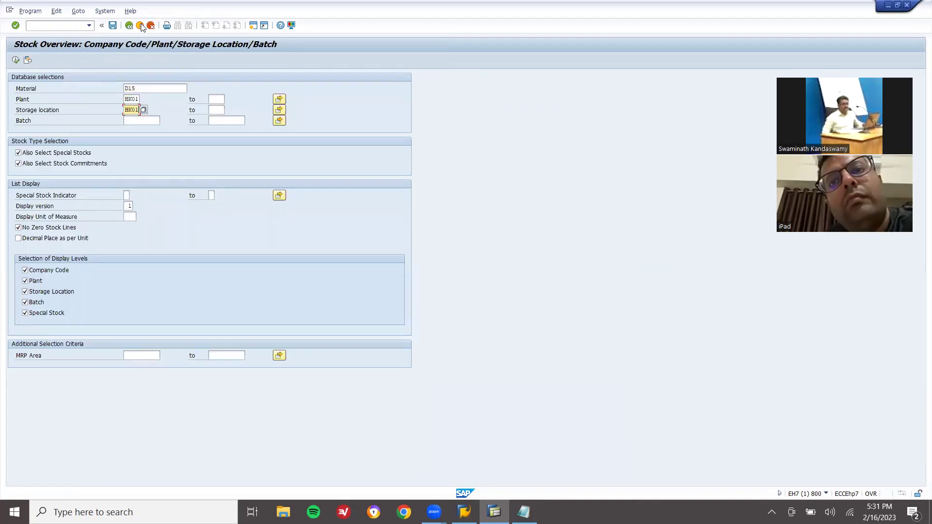
left_click(15, 60)
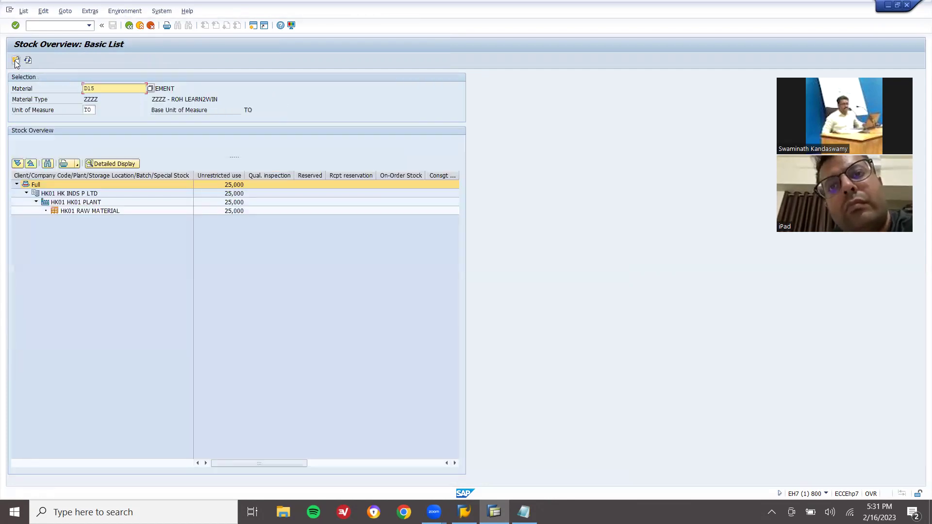
left_click(234, 211)
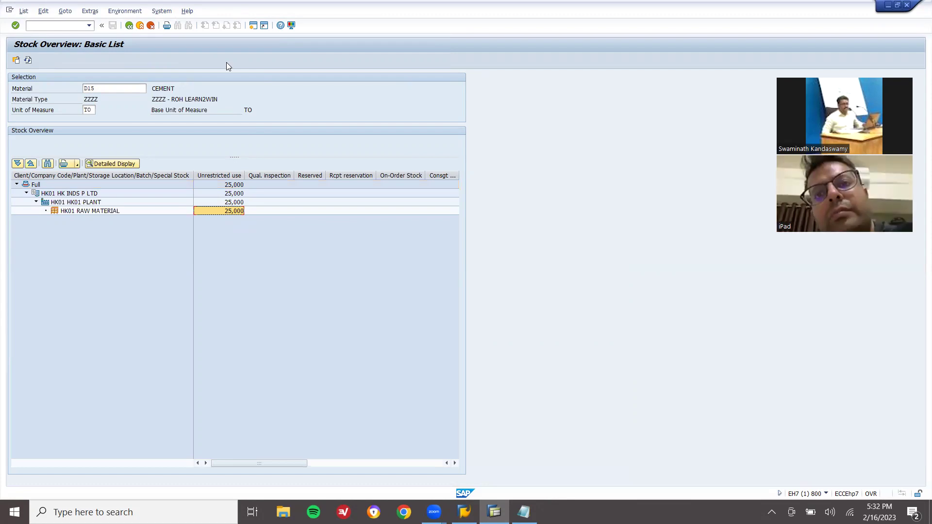
Open MIRO for HK01 with invoice date 15.02.2023 and tax code V6
left_click(142, 26)
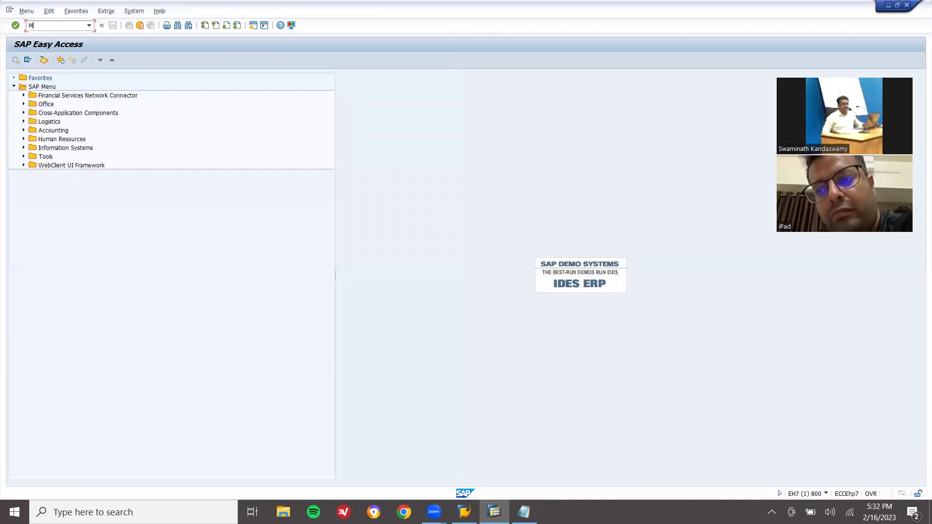
type("MIRO")
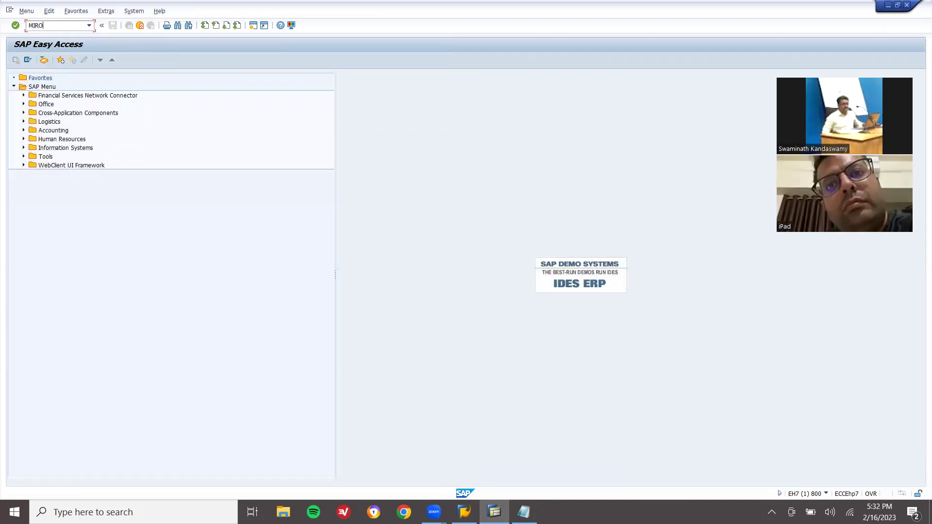
key("Return")
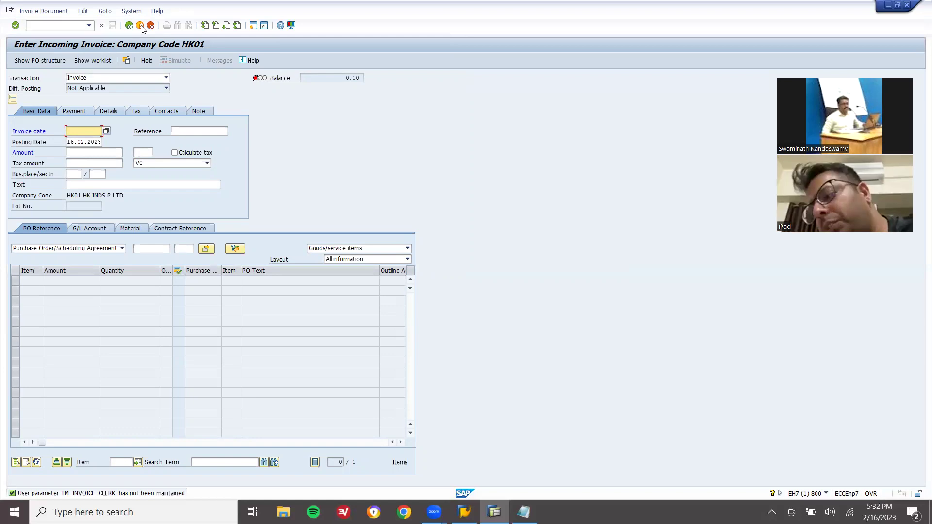
key("BackSpace")
key("Down")
key("Return")
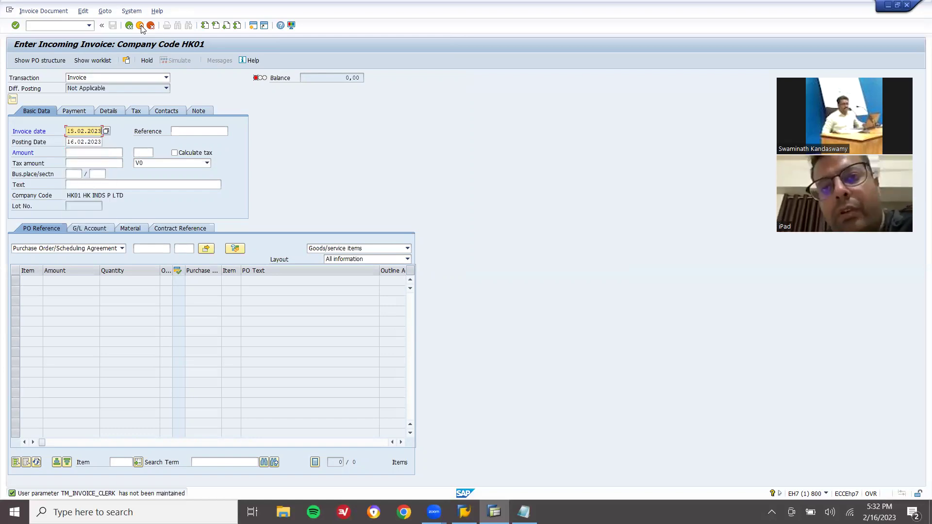
key("Return")
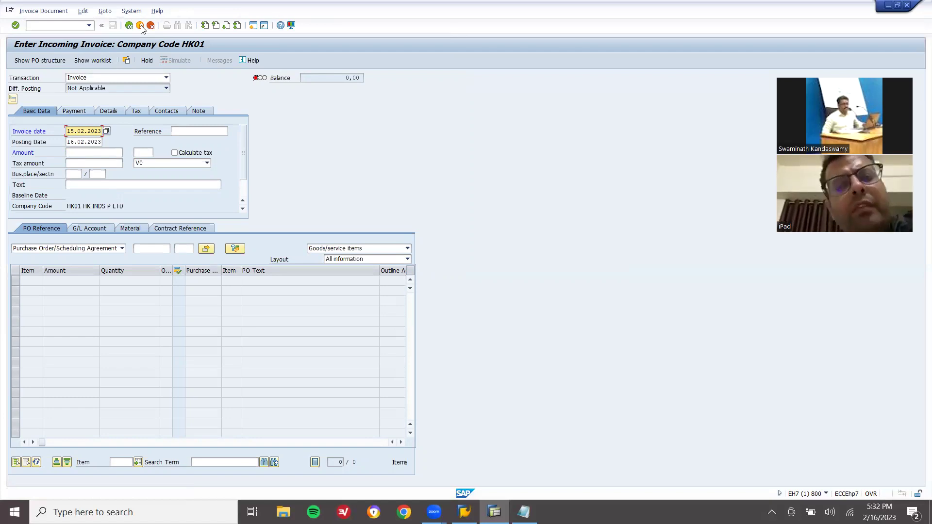
left_click(182, 163)
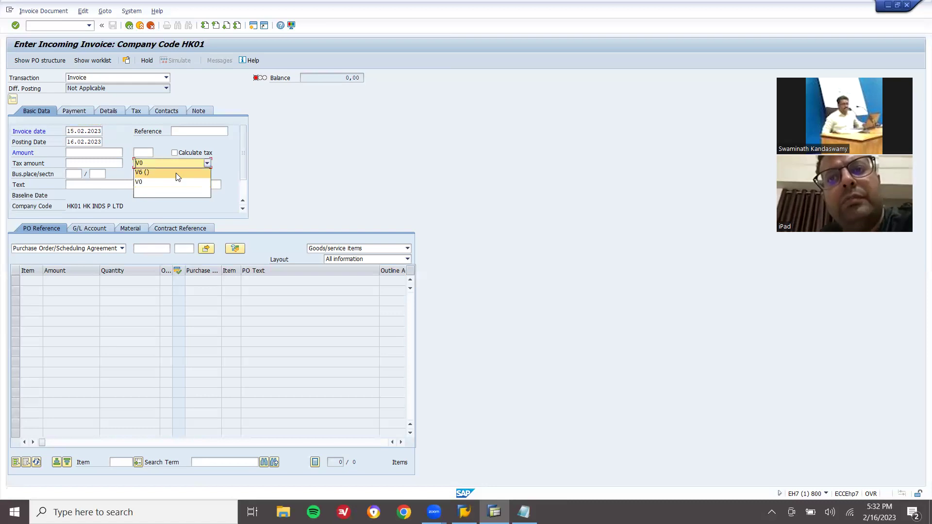
left_click(176, 173)
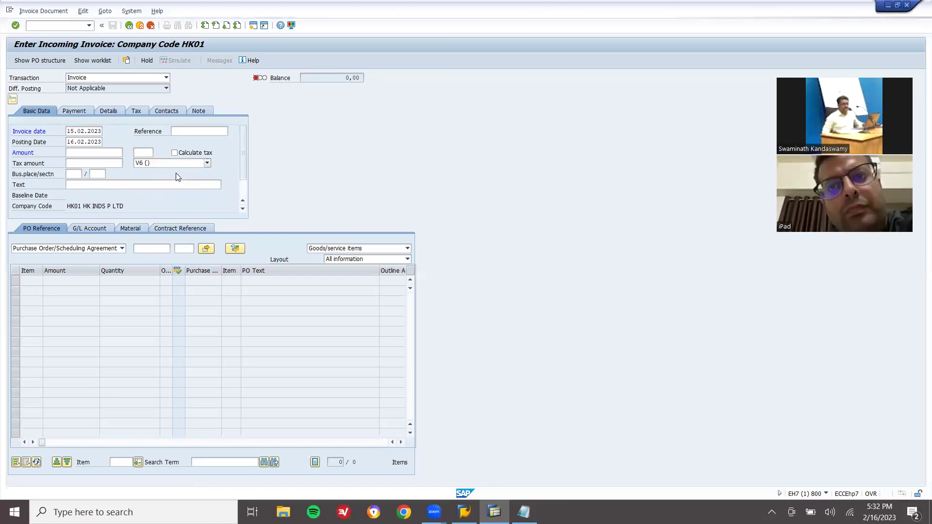
Reference PO 560055 to bring in its 625,000.00 cement line
left_click(146, 248)
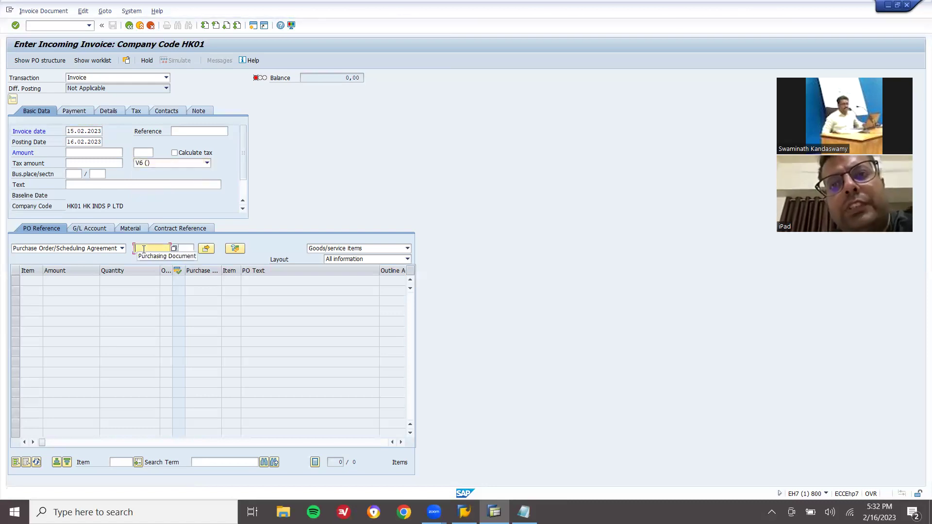
type("5610055")
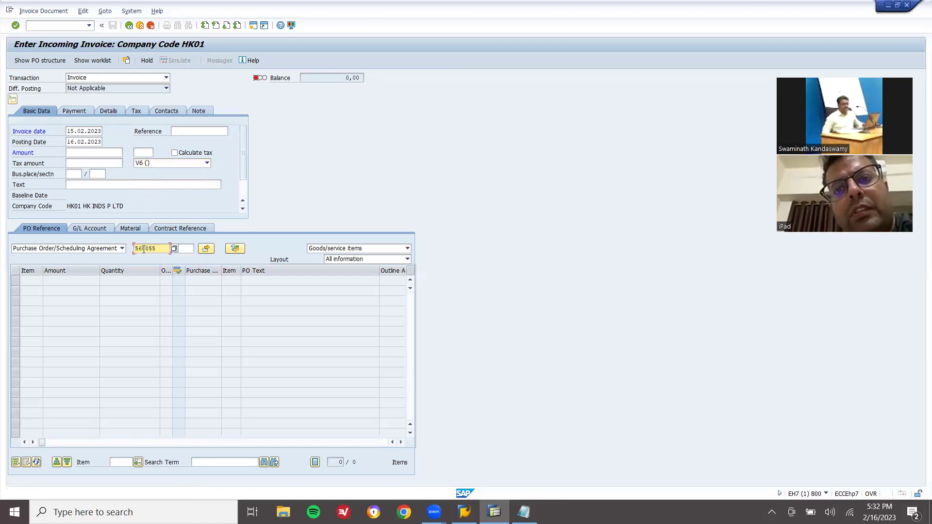
left_click_drag(158, 248, 118, 249)
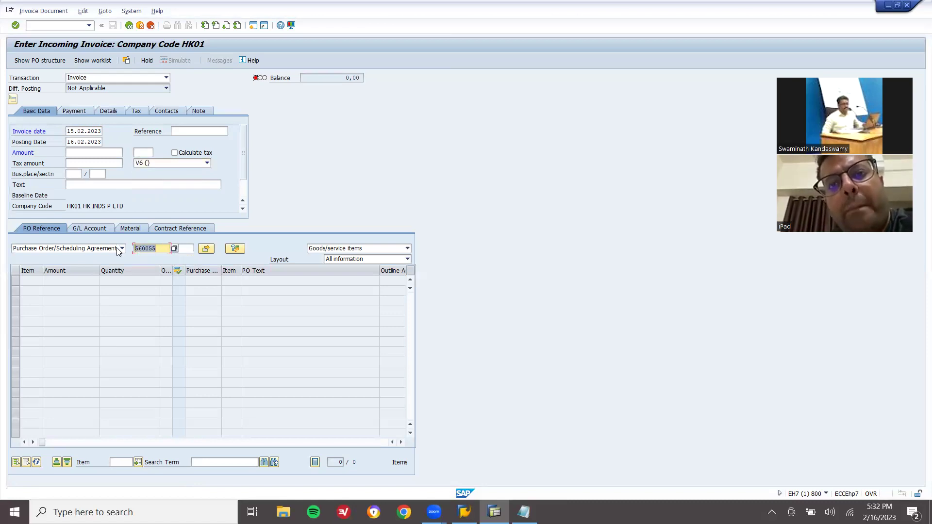
key("Return")
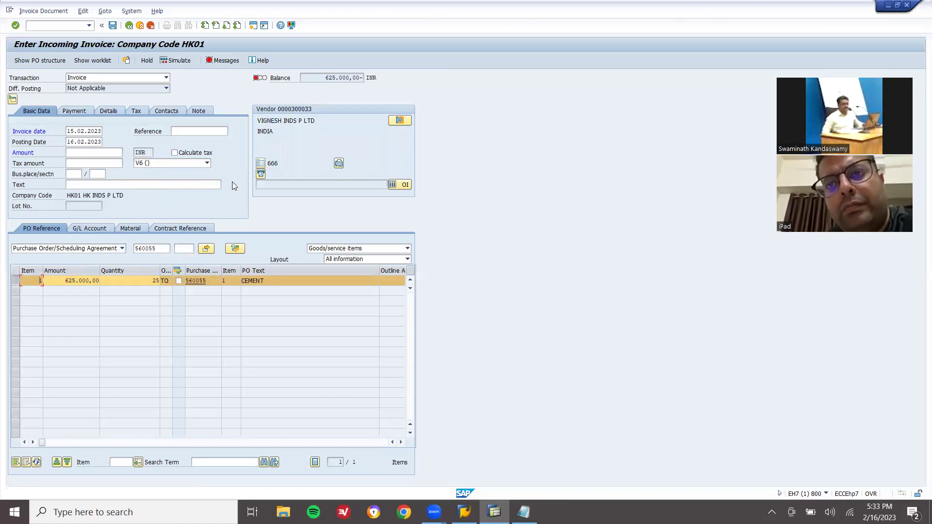
left_click(146, 249)
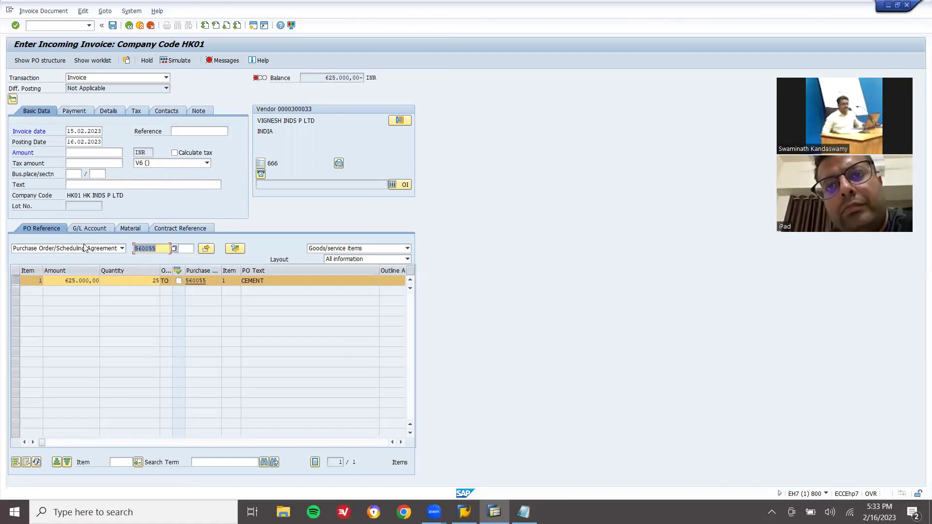
Enable tax calculation and set the payment baseline date to 23.02.2023
left_click(174, 152)
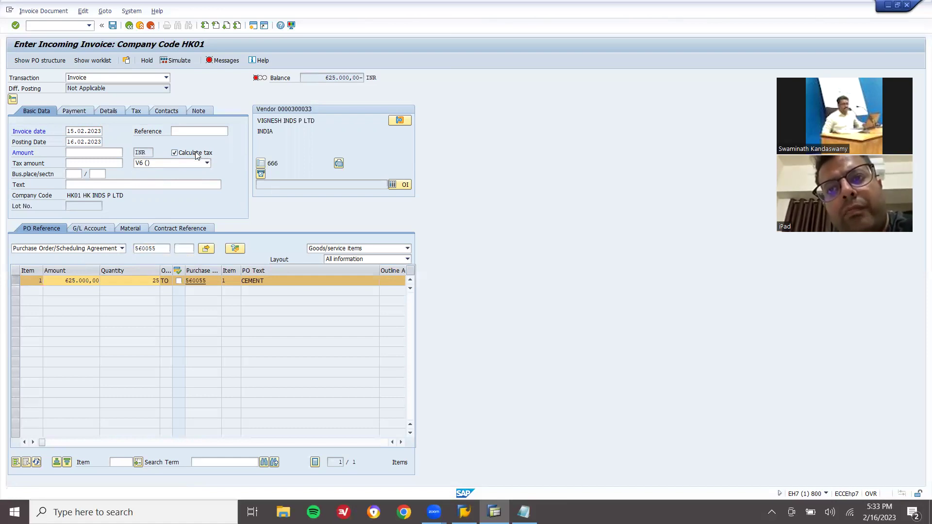
left_click(73, 111)
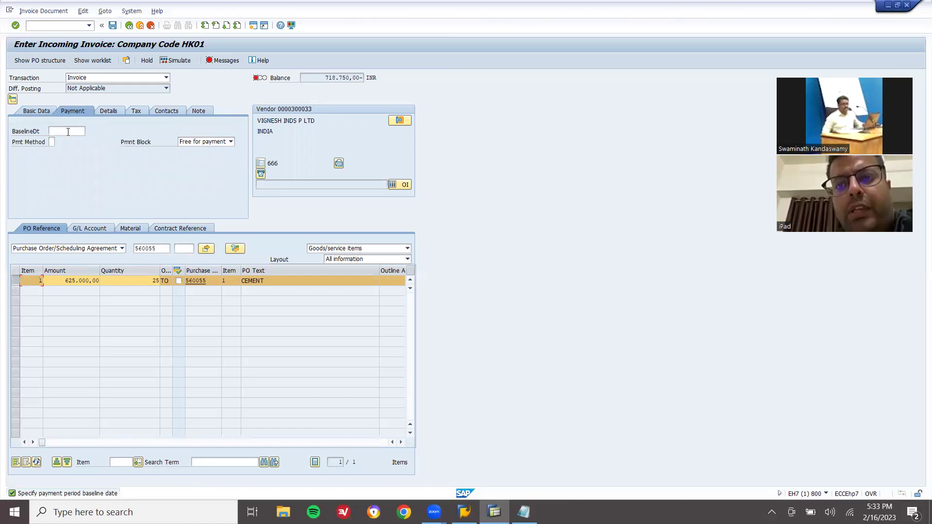
left_click(68, 131)
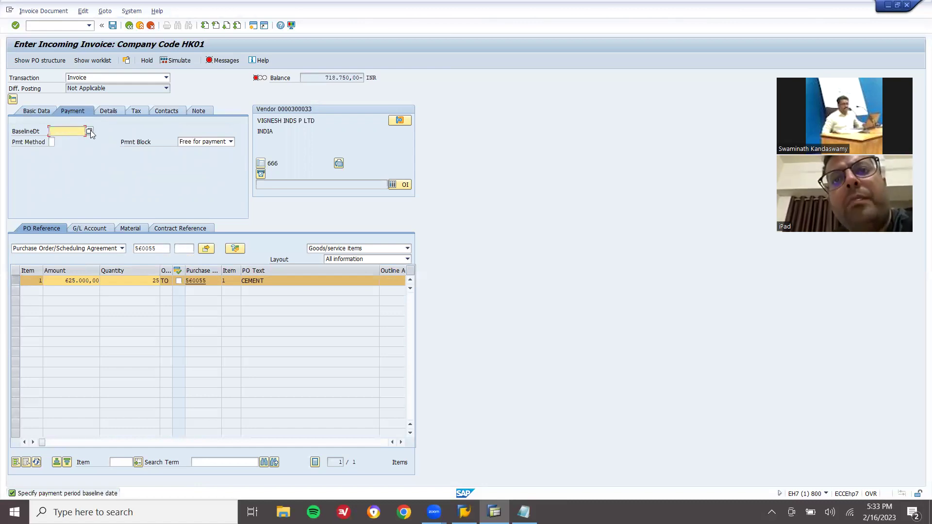
left_click(89, 131)
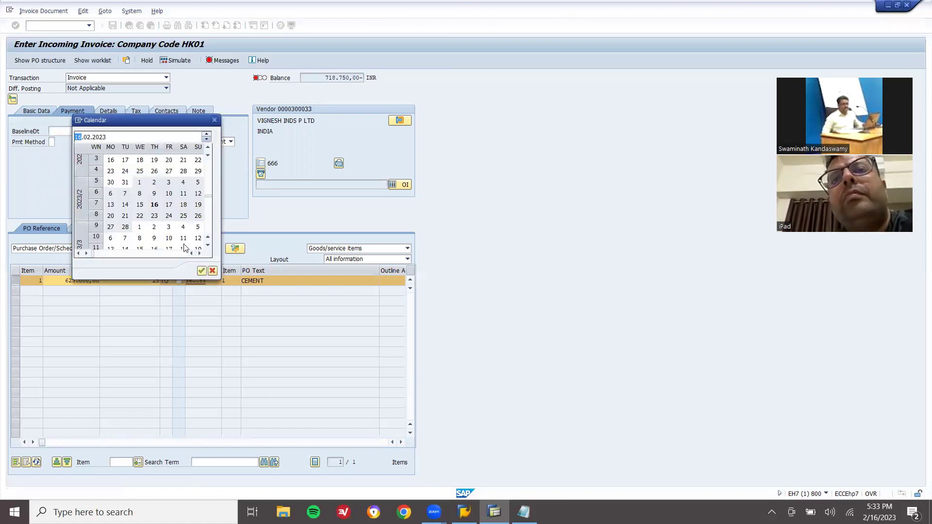
double_click(154, 216)
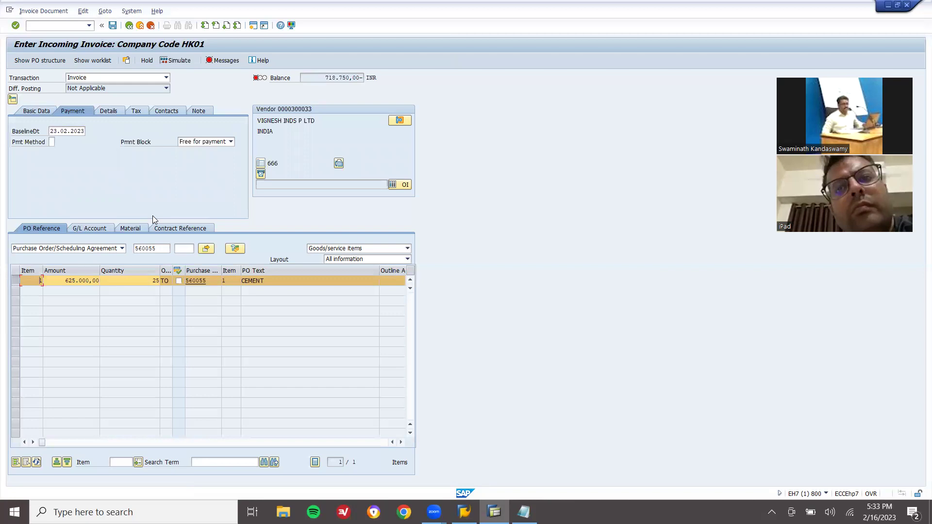
Enter 718,750.00 as the invoice amount, bringing the balance to zero with 93,750.00 tax
left_click(34, 110)
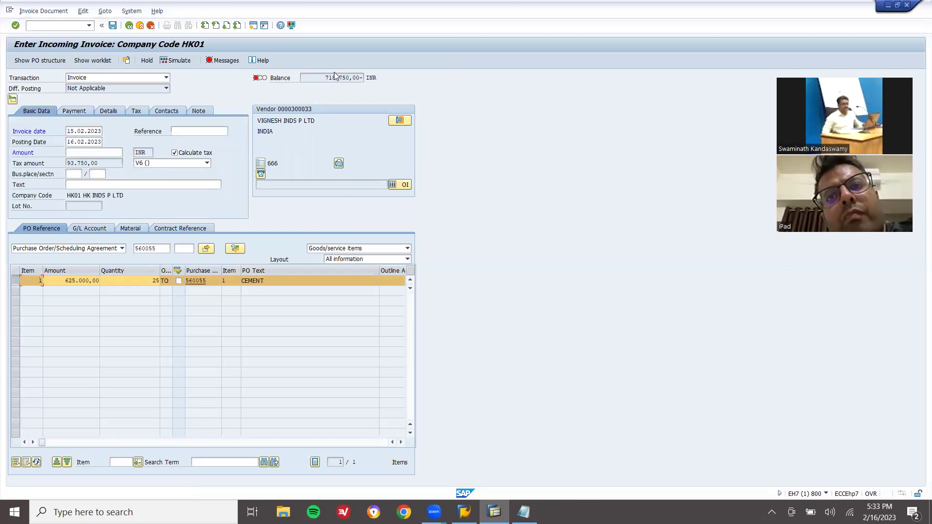
left_click_drag(322, 78, 354, 78)
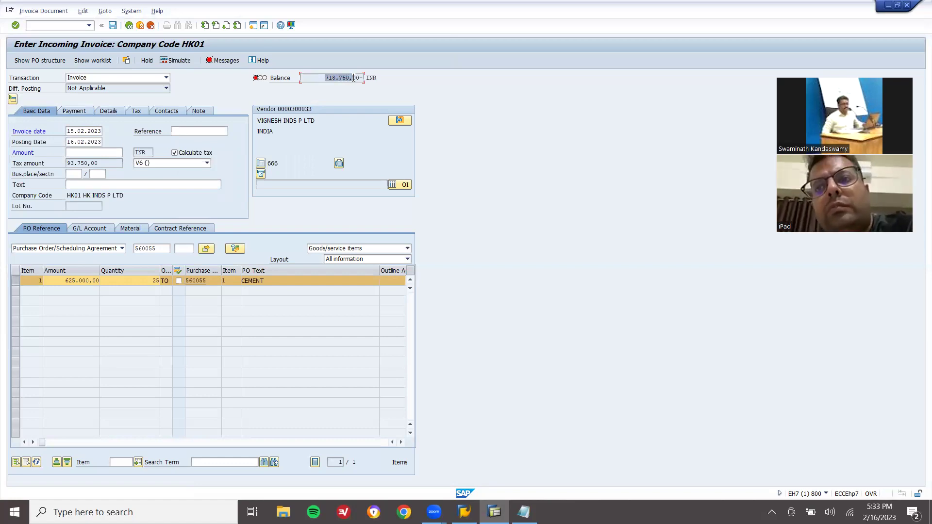
left_click(109, 151)
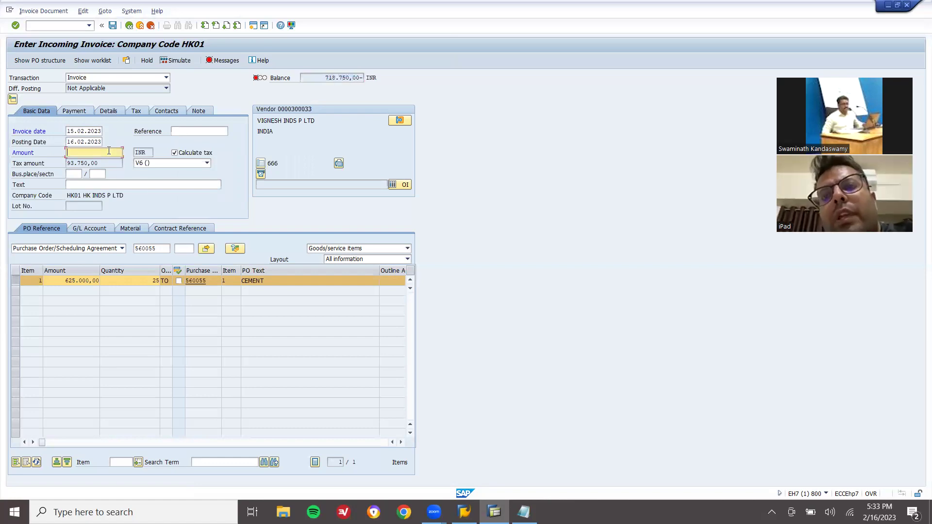
type("718750")
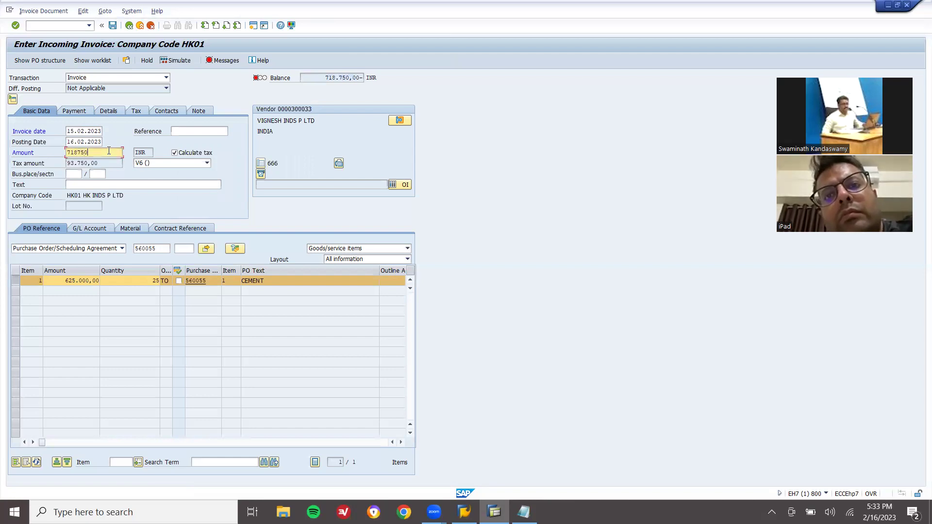
key("Return")
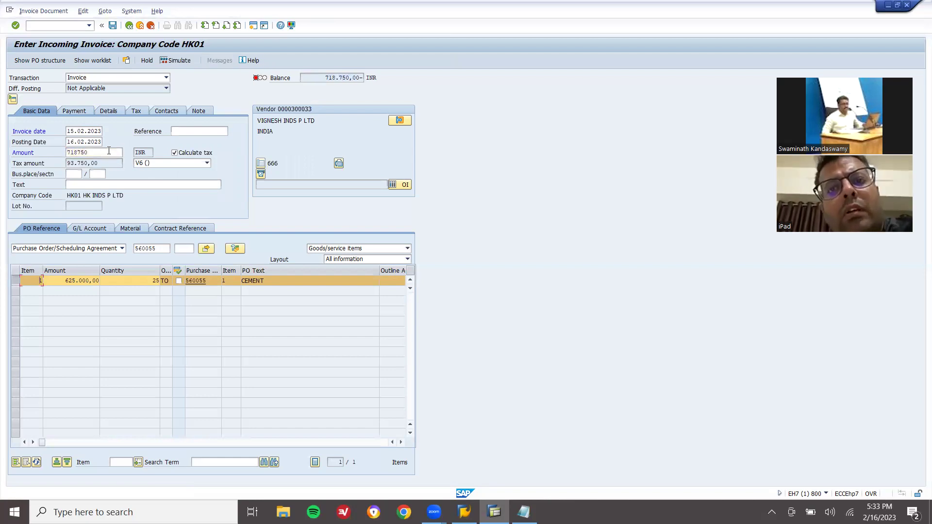